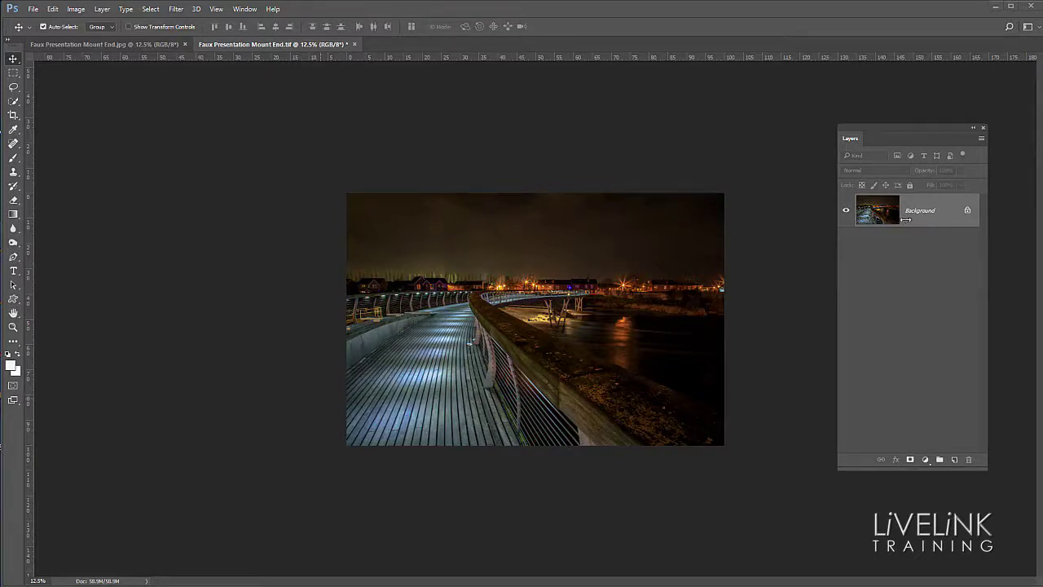
# - Convert the locked Background of the bridge photo into an editable Layer 0
pyautogui.click(966, 212)
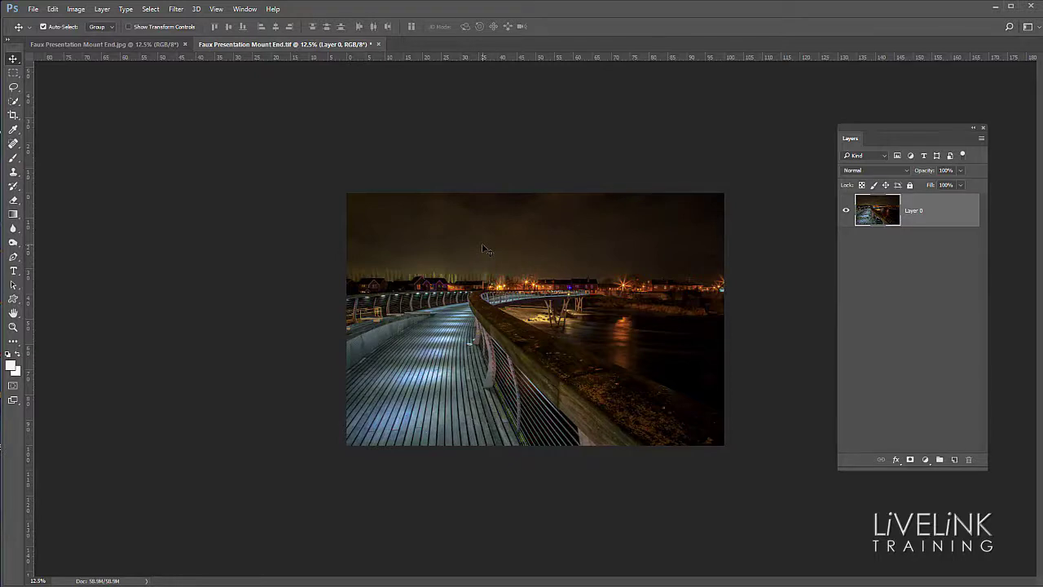
# - Extend the canvas with a landscape 2:3 (4:6) crop dragged beyond the photo's corners
pyautogui.click(12, 115)
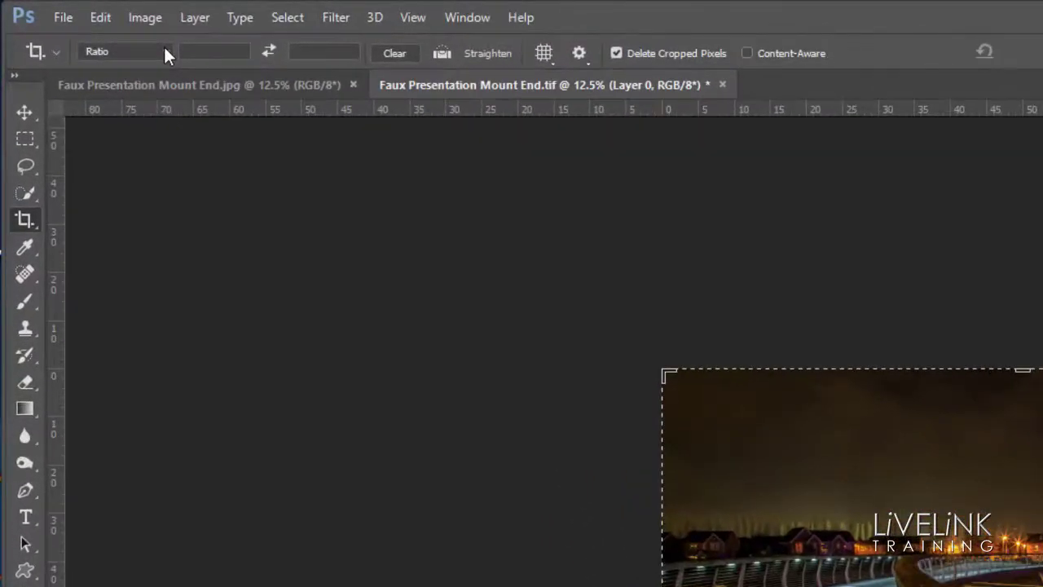
pyautogui.click(84, 24)
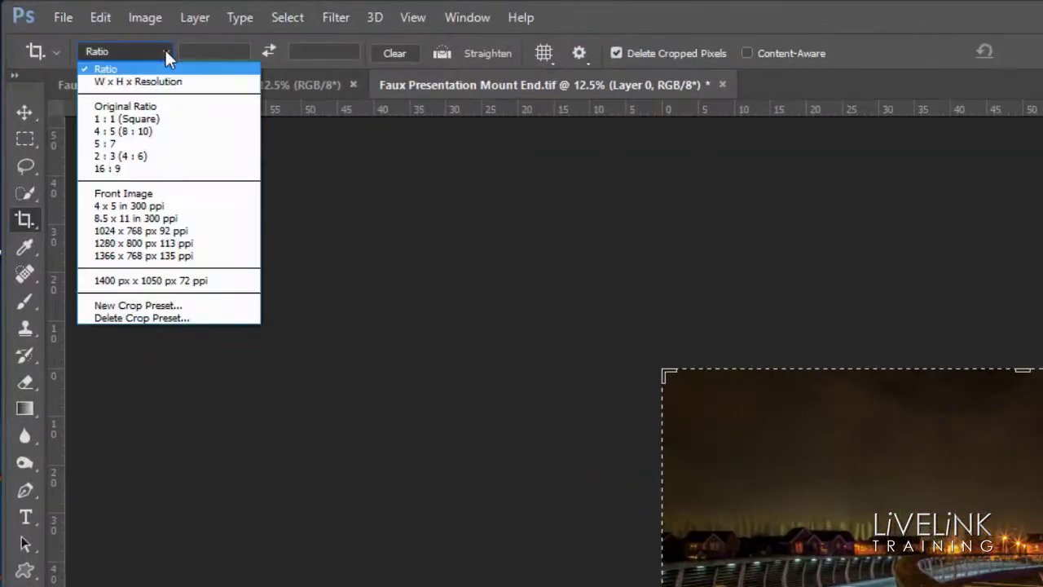
pyautogui.click(148, 155)
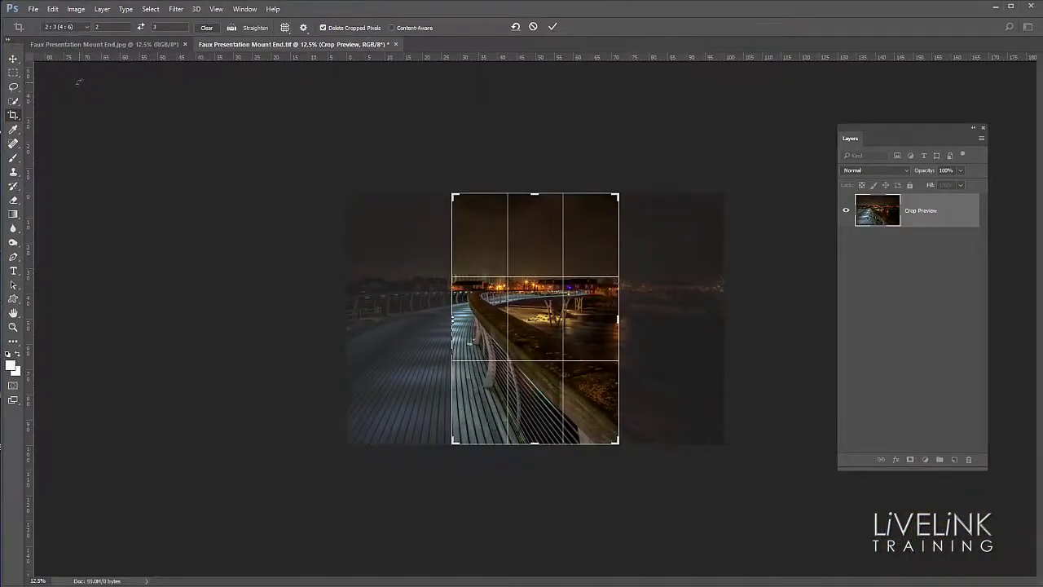
pyautogui.press('x')
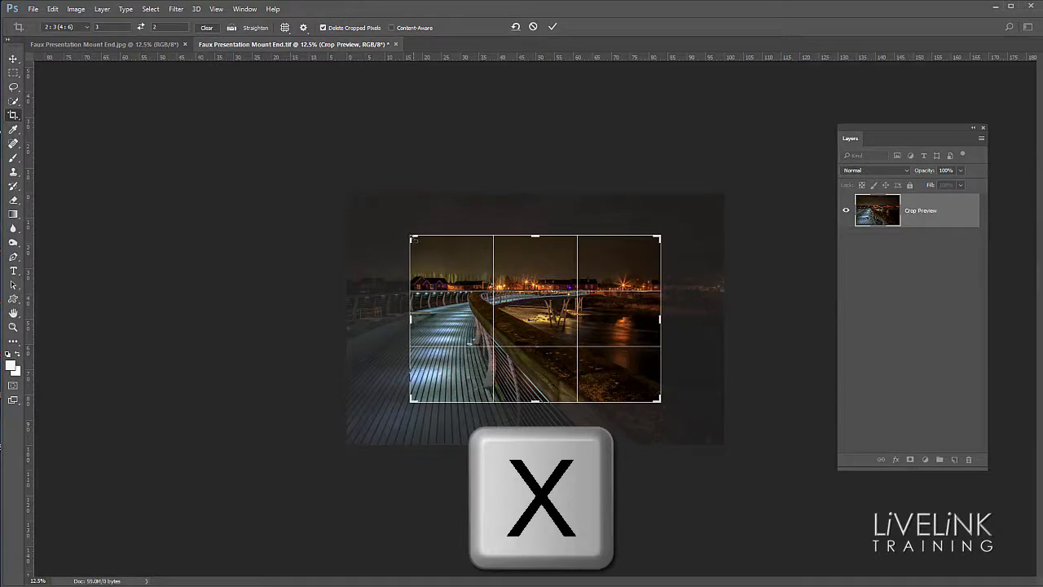
pyautogui.click(413, 239)
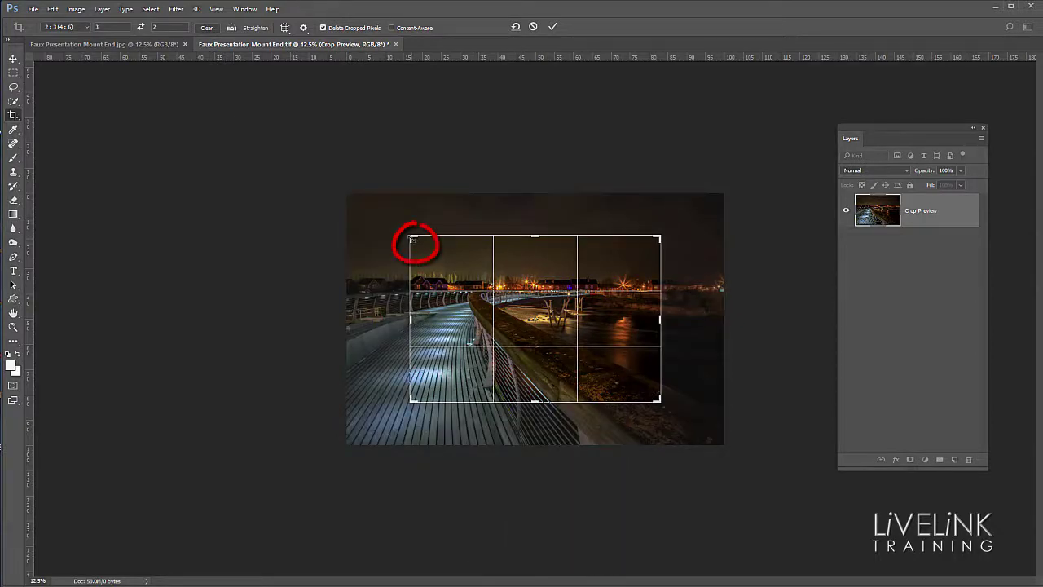
pyautogui.moveTo(413, 238); pyautogui.dragTo(333, 187)
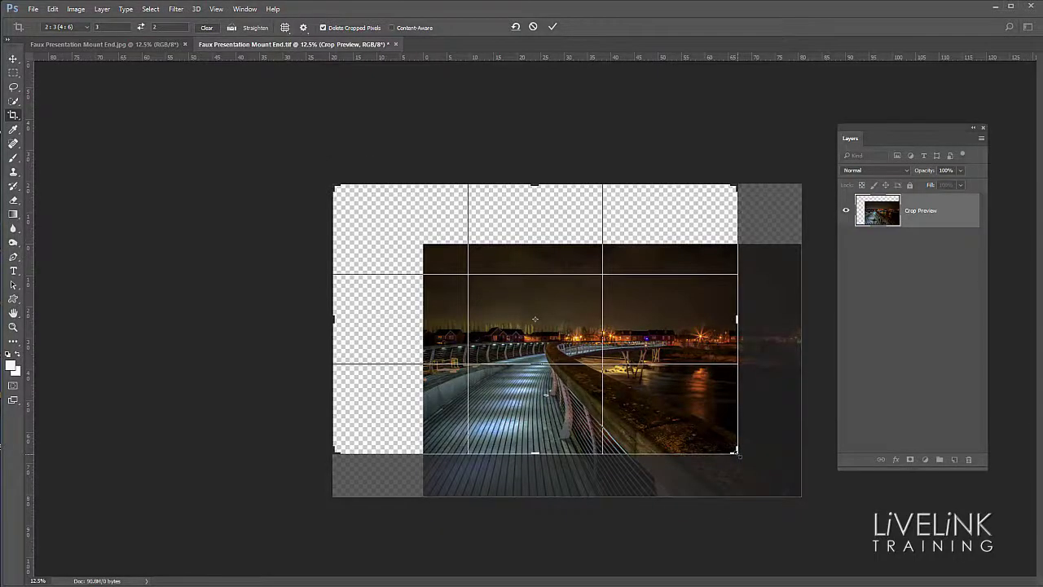
pyautogui.moveTo(739, 453); pyautogui.dragTo(823, 515)
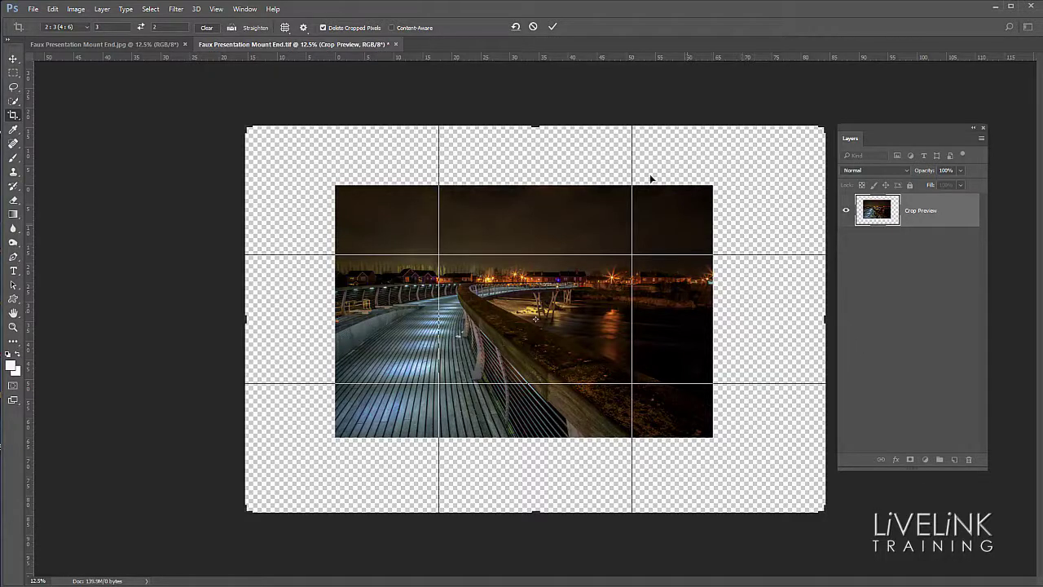
pyautogui.click(553, 27)
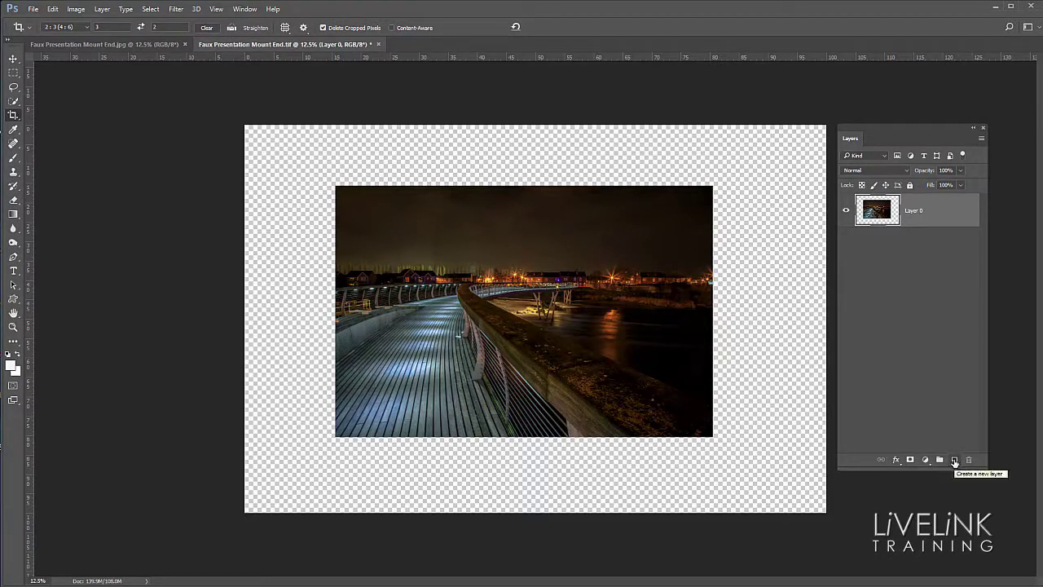
# - Add a new layer beneath Layer 0, rename it Background, and select it
pyautogui.click(956, 460)
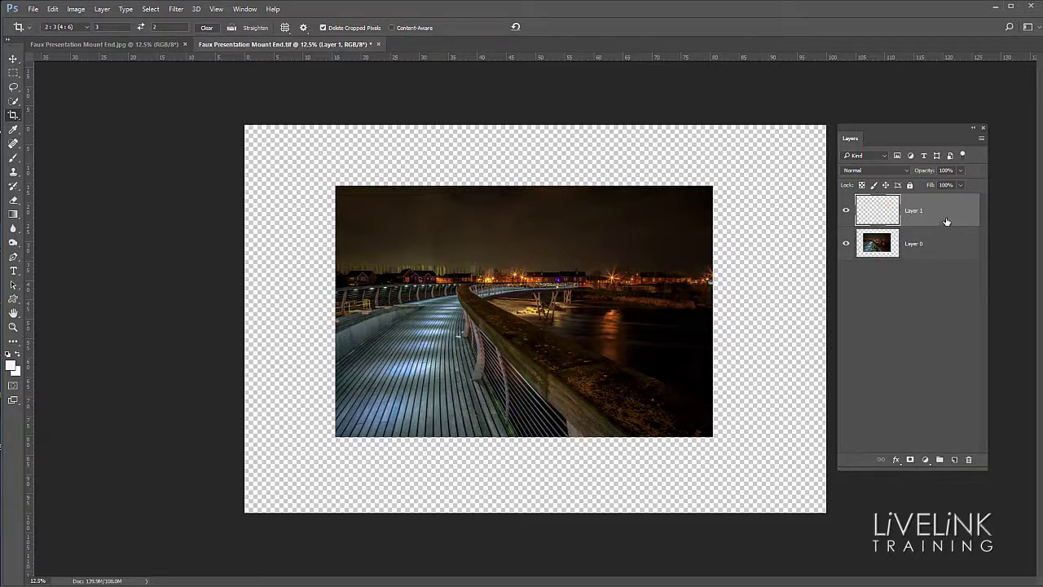
pyautogui.moveTo(946, 222); pyautogui.dragTo(944, 298)
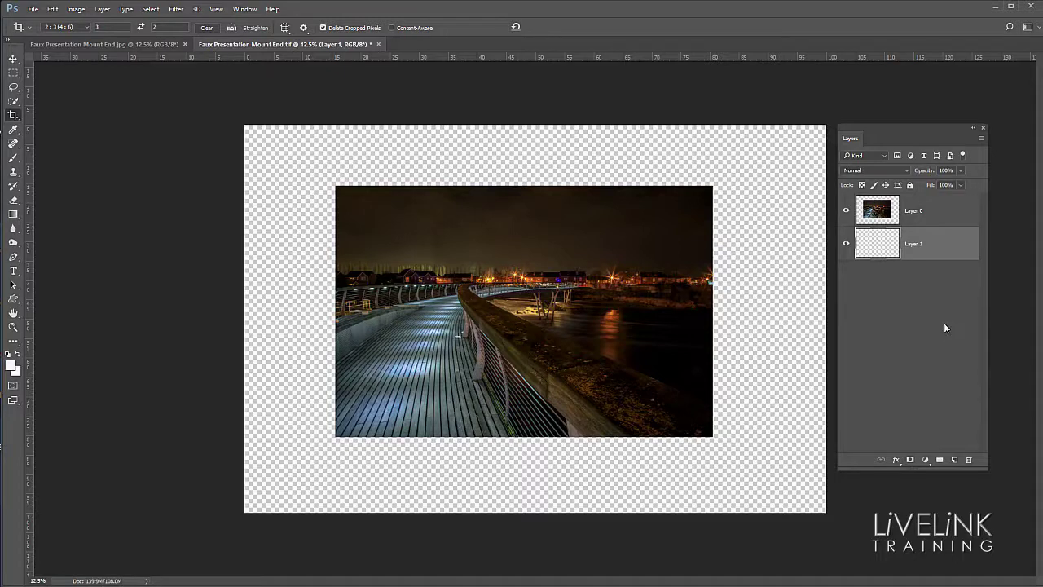
pyautogui.doubleClick(910, 247)
pyautogui.click(935, 299)
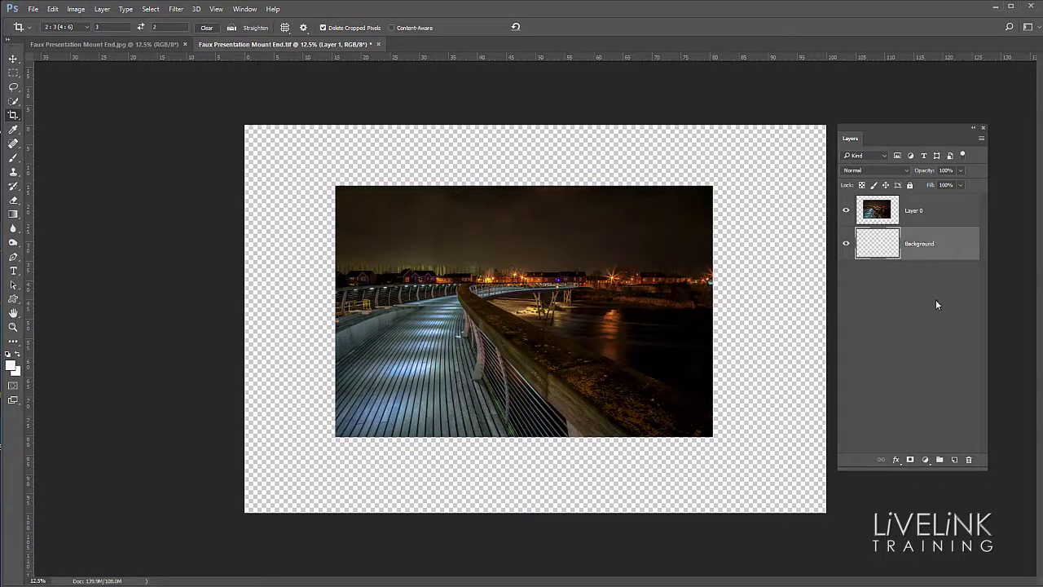
pyautogui.click(939, 257)
# - Reset the colours to a black foreground over a white background
pyautogui.press('d')
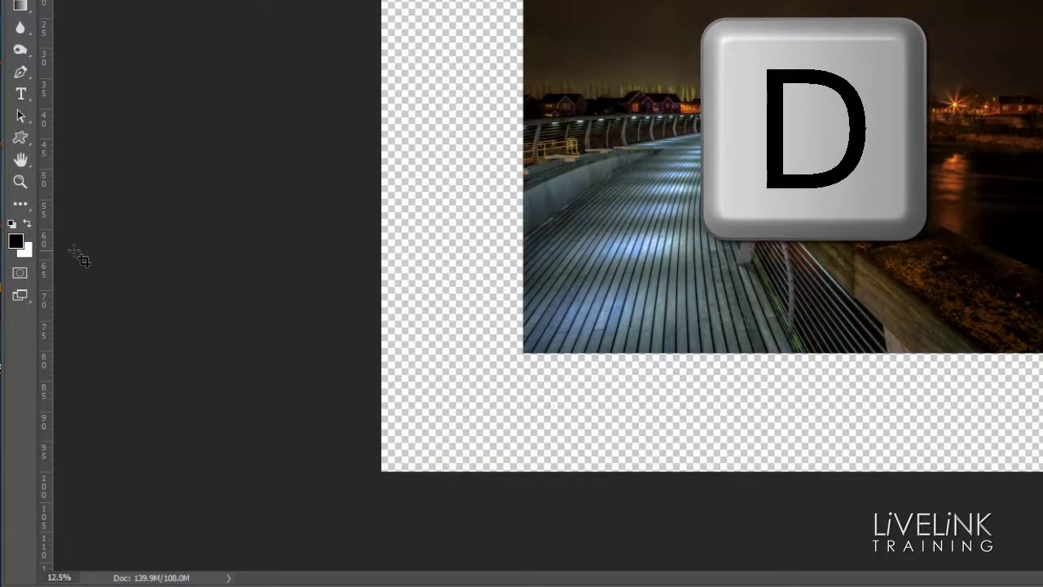
pyautogui.press('x')
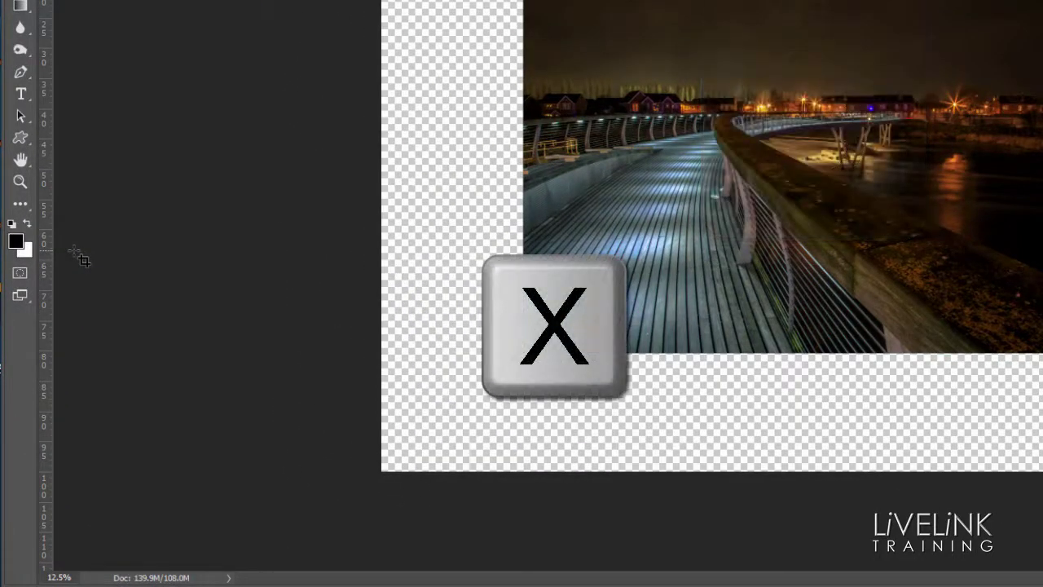
pyautogui.press('x')
pyautogui.press('x')
pyautogui.press('x')
pyautogui.press('x')
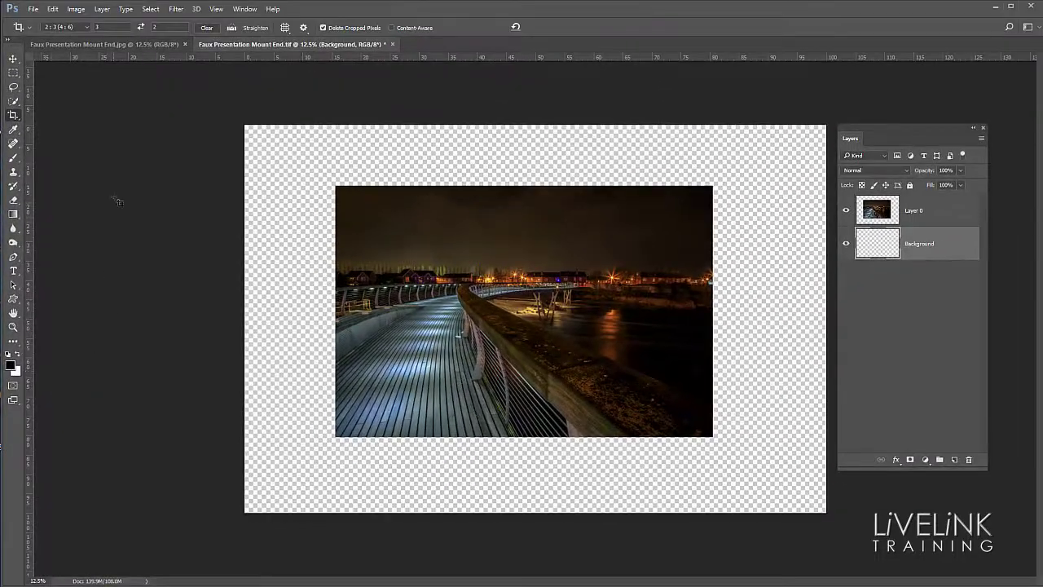
# - Fill the Background layer with the black foreground colour using Edit > Fill
pyautogui.click(52, 9)
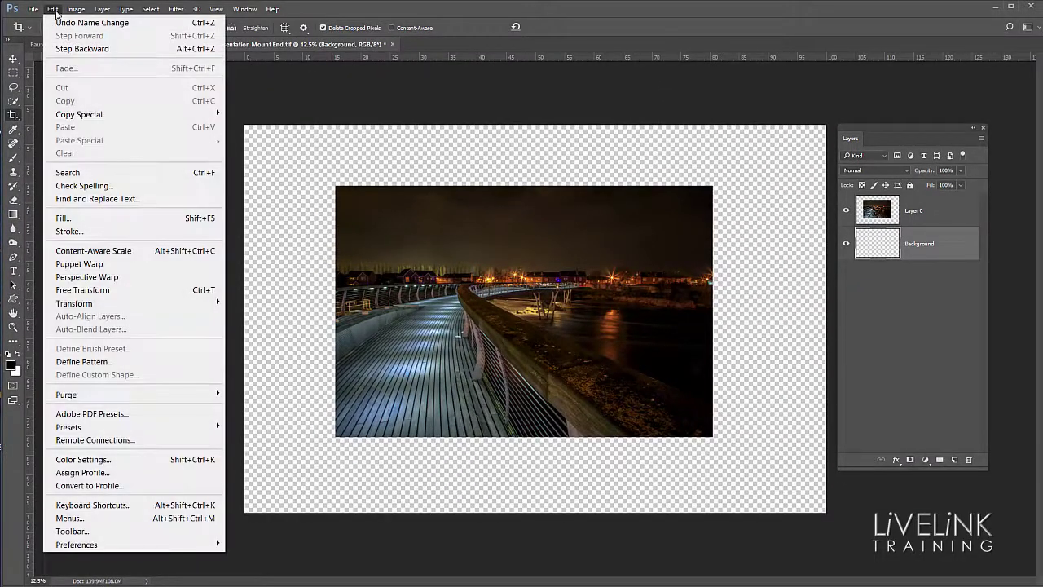
pyautogui.click(79, 218)
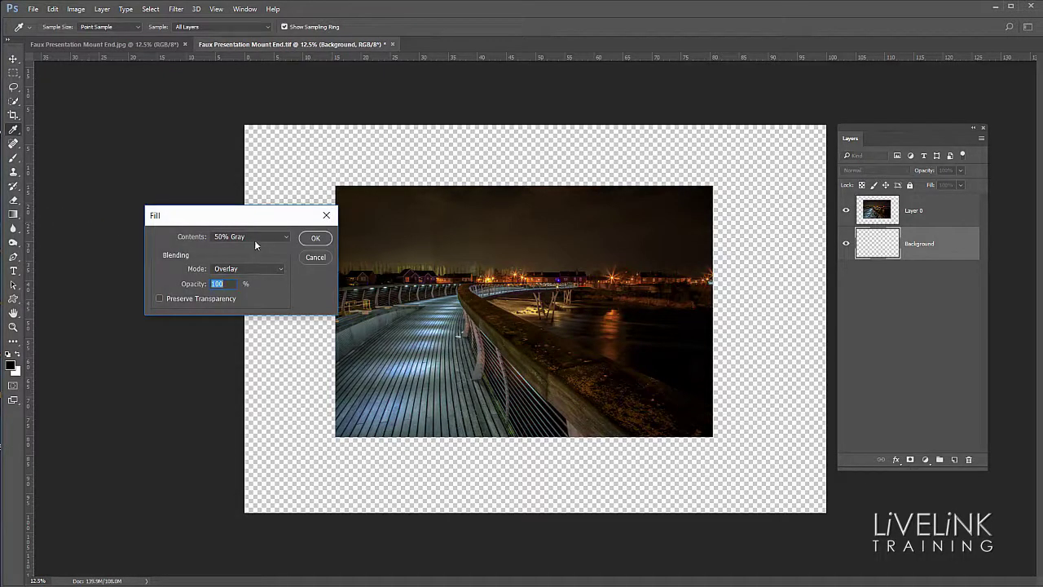
pyautogui.click(288, 236)
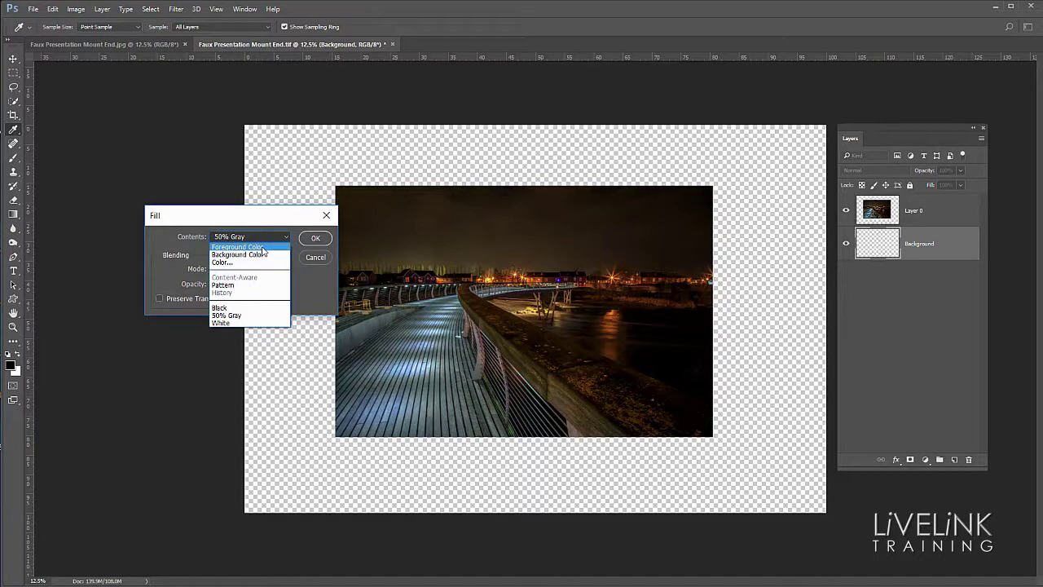
pyautogui.click(262, 248)
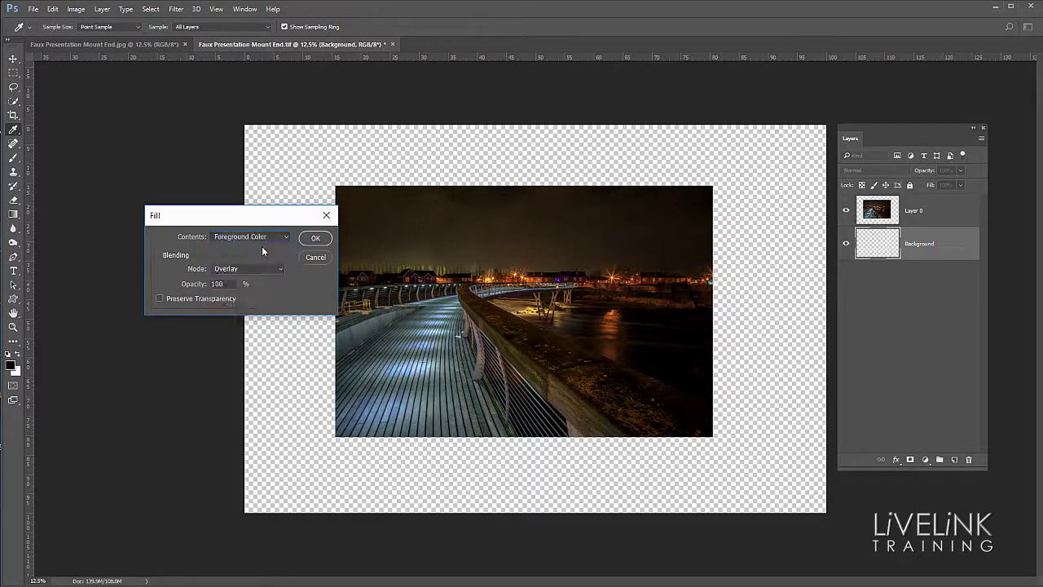
pyautogui.click(314, 238)
pyautogui.press('c')
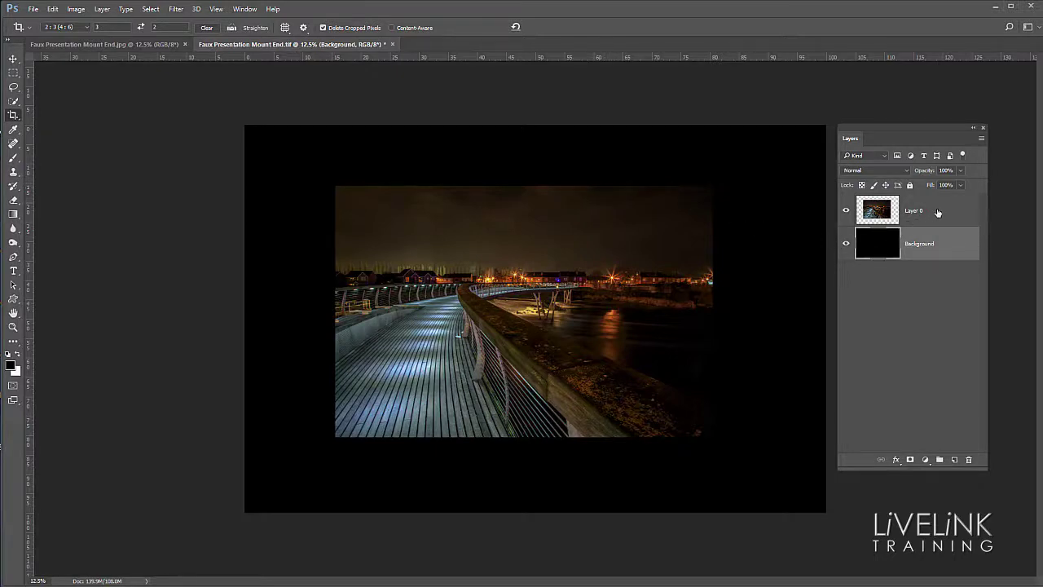
# - Add a 9 px Stroke layer style to Layer 0 with its position set to Inside
pyautogui.click(938, 213)
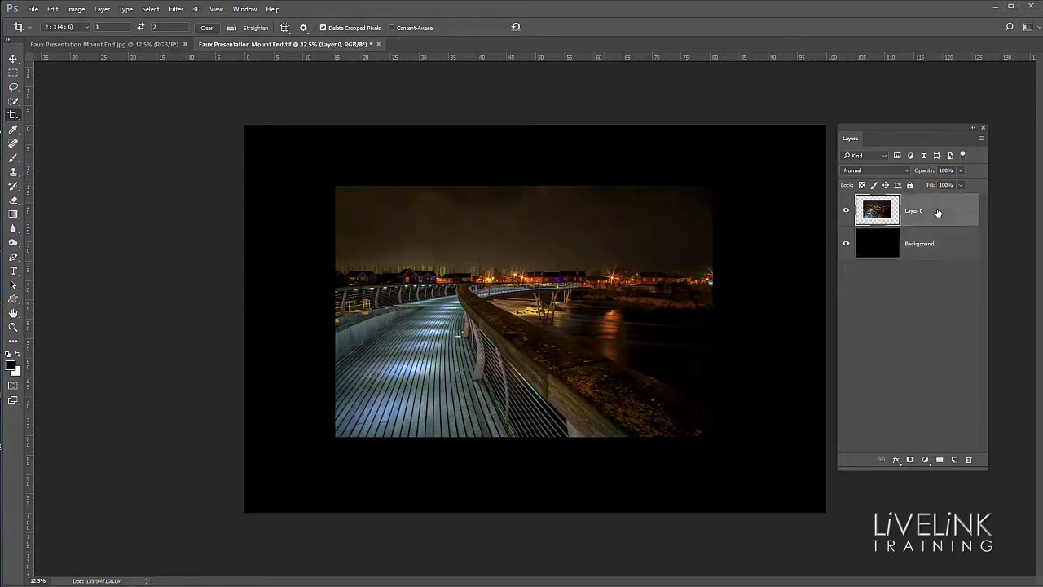
pyautogui.click(897, 460)
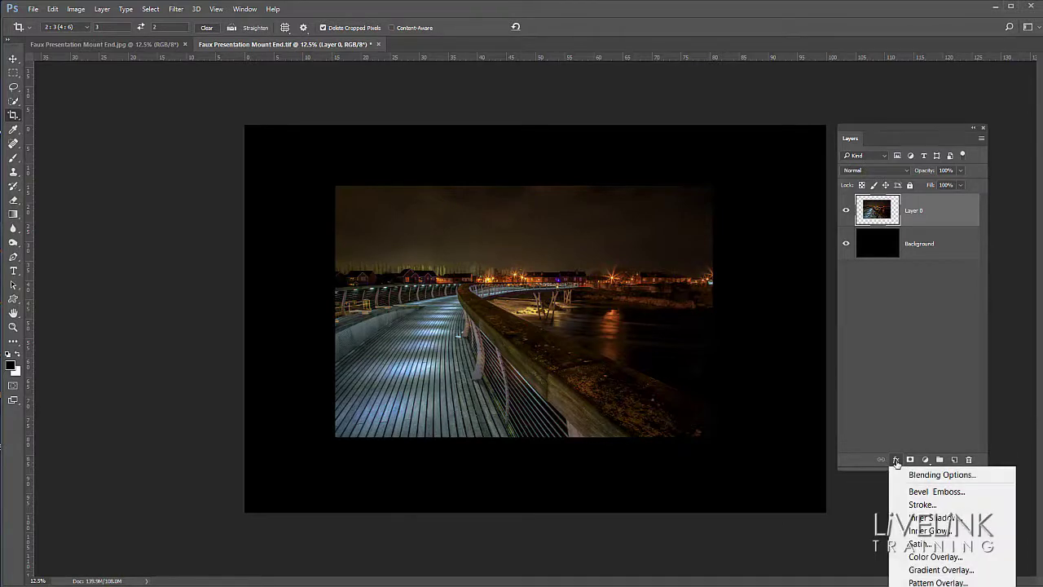
pyautogui.click(937, 506)
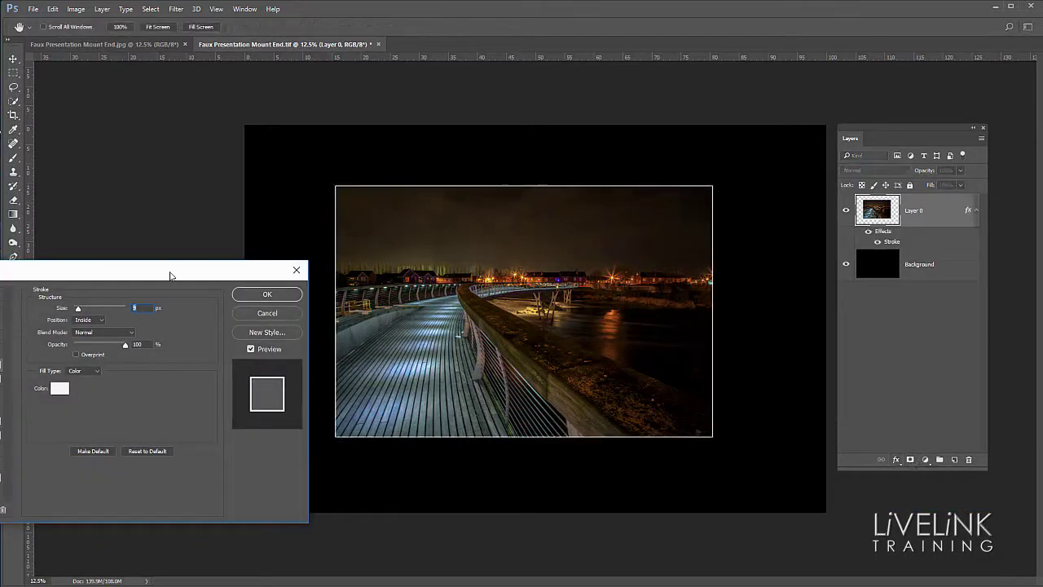
pyautogui.moveTo(170, 274)
pyautogui.mouseDown()
pyautogui.moveTo(440, 242)
pyautogui.moveTo(337, 161)
pyautogui.moveTo(346, 152)
pyautogui.mouseUp()
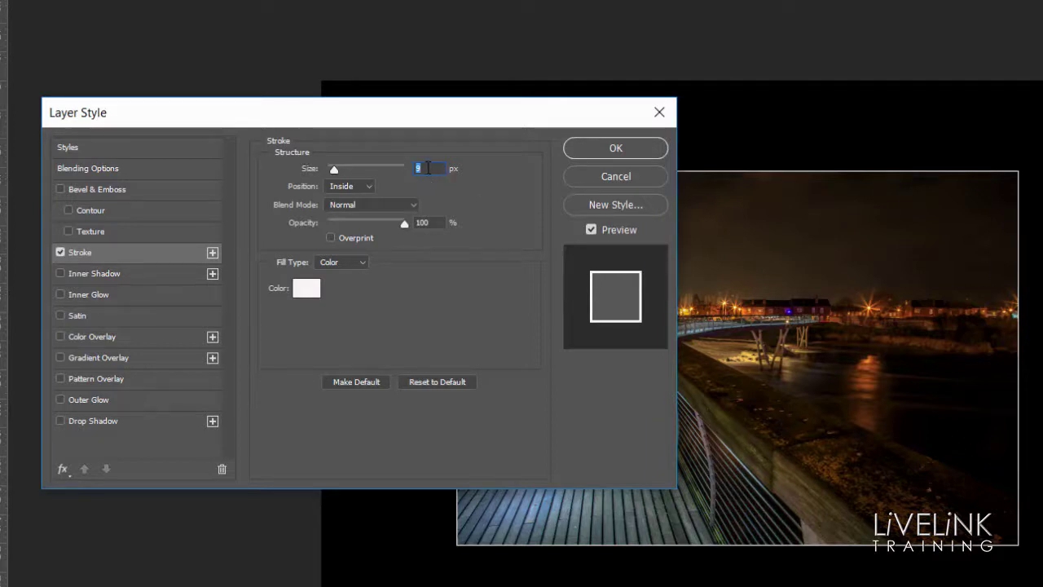
pyautogui.click(368, 189)
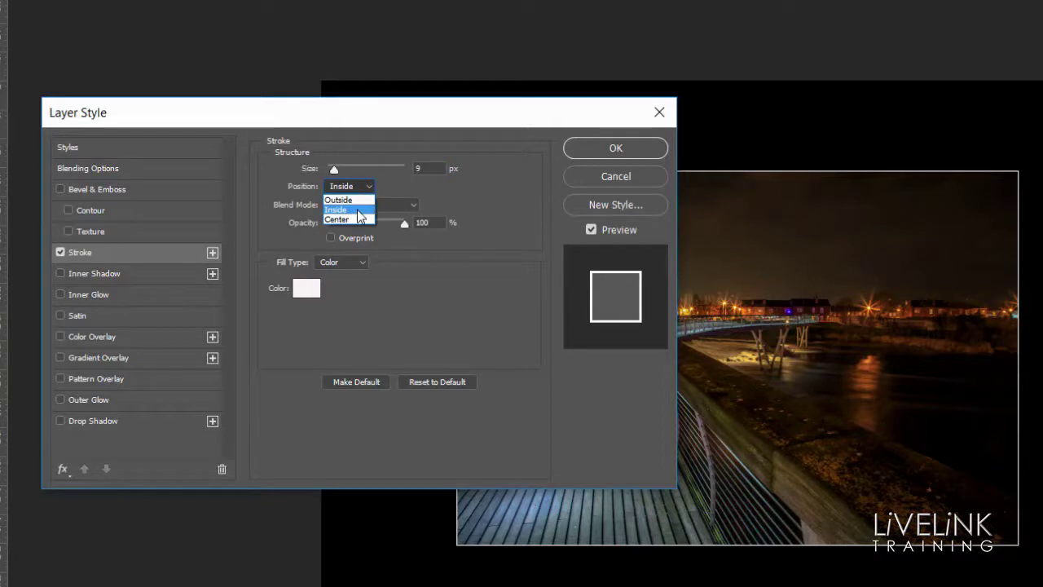
pyautogui.click(358, 211)
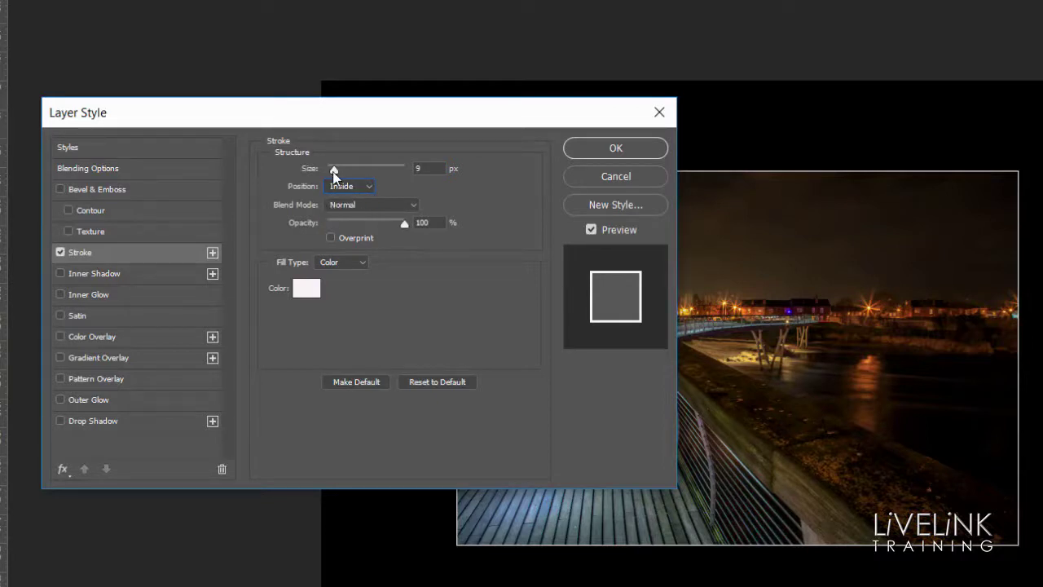
# - Try a wider Outside stroke, then return to Inside and reduce the size to 6 px
pyautogui.moveTo(333, 171); pyautogui.dragTo(384, 164)
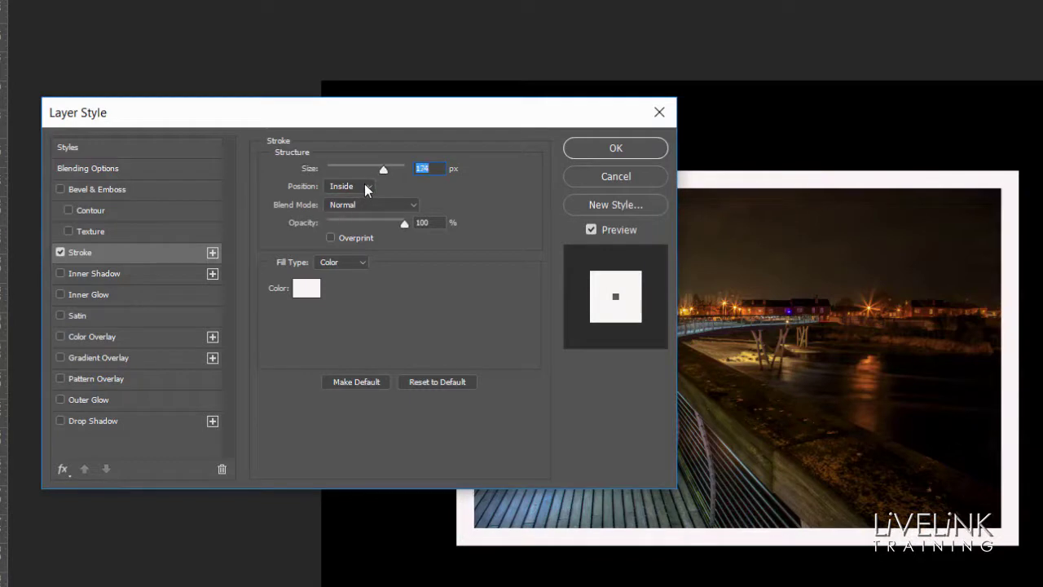
pyautogui.click(364, 186)
pyautogui.click(352, 200)
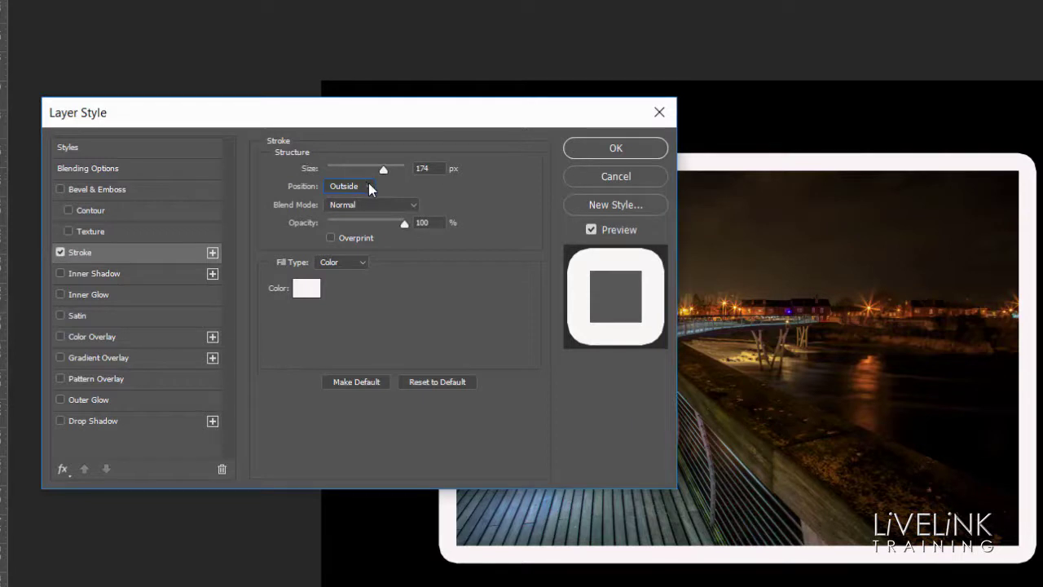
pyautogui.click(366, 185)
pyautogui.press('Escape')
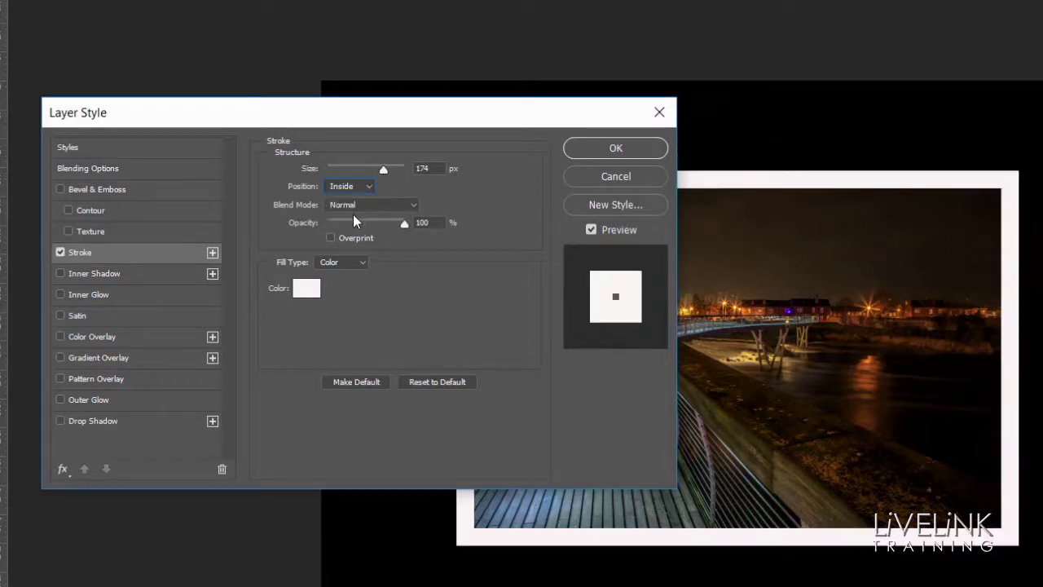
pyautogui.moveTo(384, 171); pyautogui.dragTo(332, 178)
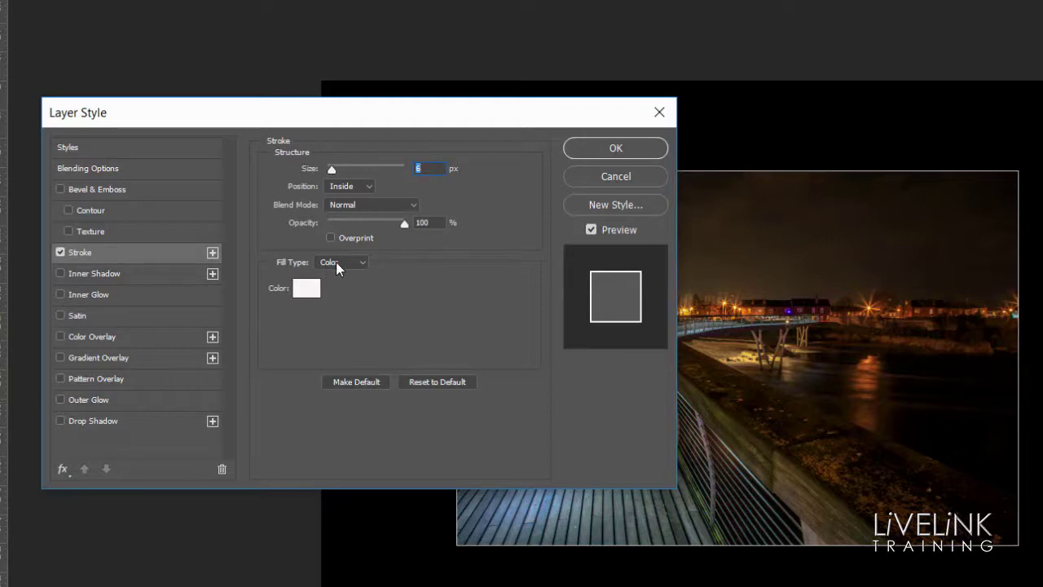
# - Set the stroke colour to pure white and apply the Stroke style to Layer 0
pyautogui.click(308, 293)
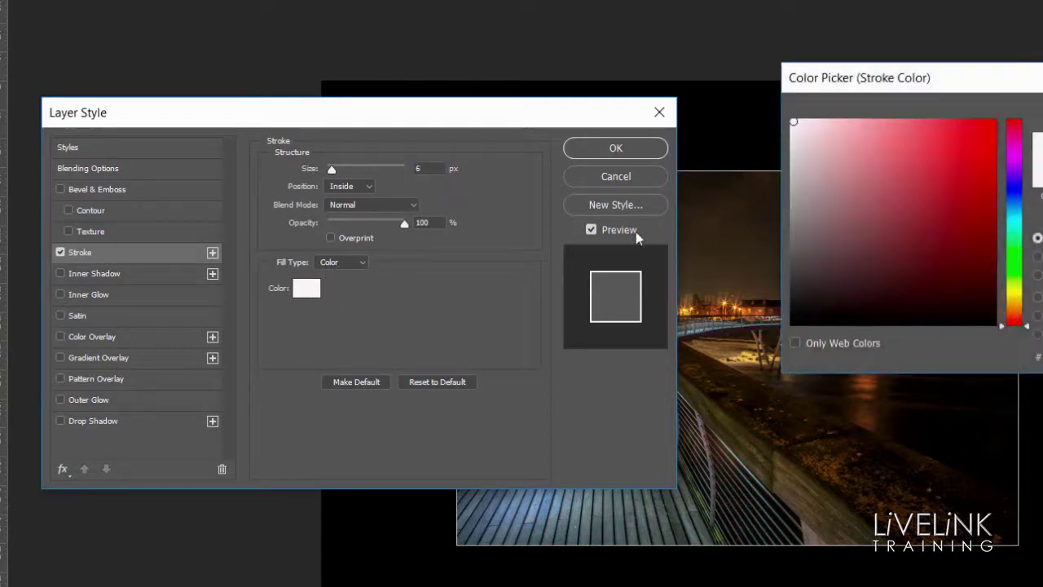
pyautogui.click(790, 119)
pyautogui.press('Return')
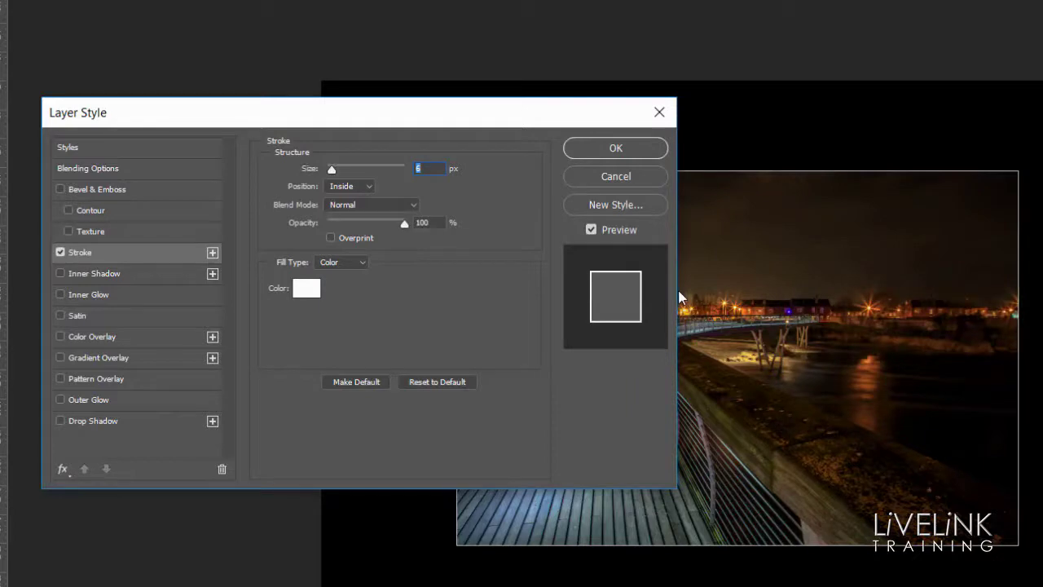
pyautogui.click(616, 149)
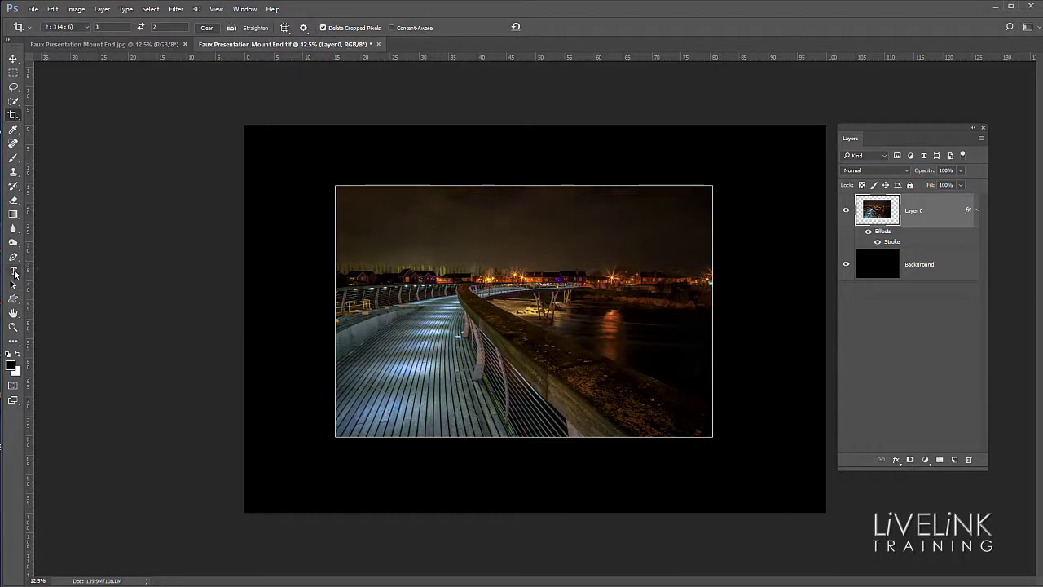
# - Set the Type tool to Century Gothic, centre-aligned, in a near-white colour
pyautogui.click(14, 272)
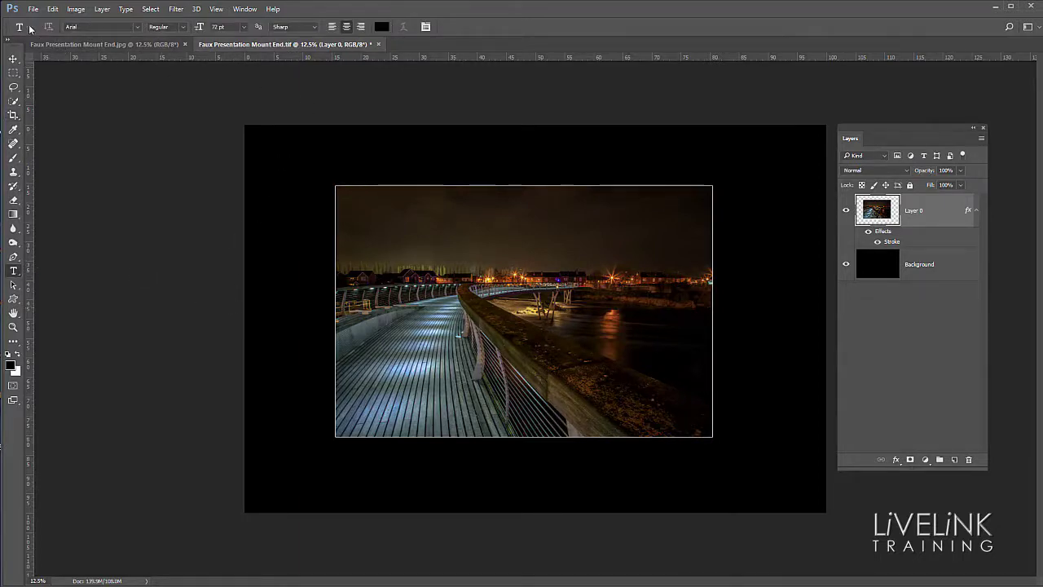
pyautogui.click(136, 28)
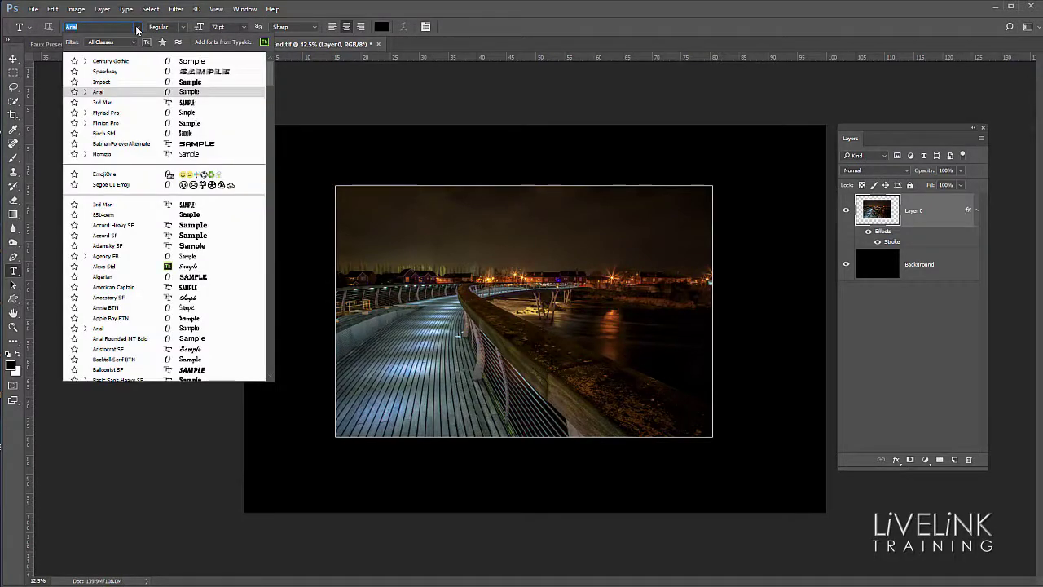
pyautogui.click(109, 62)
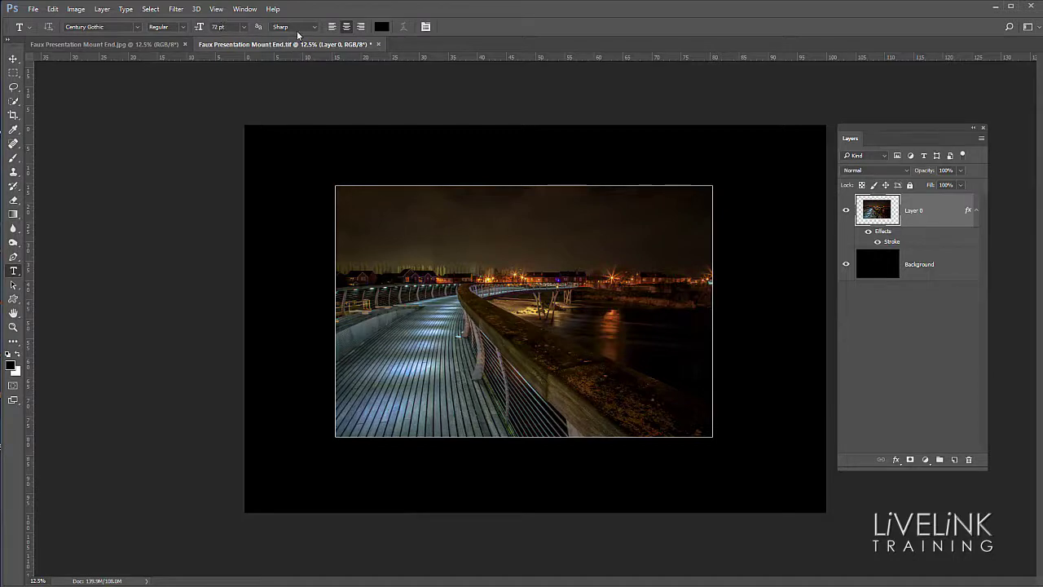
pyautogui.click(347, 28)
pyautogui.click(382, 27)
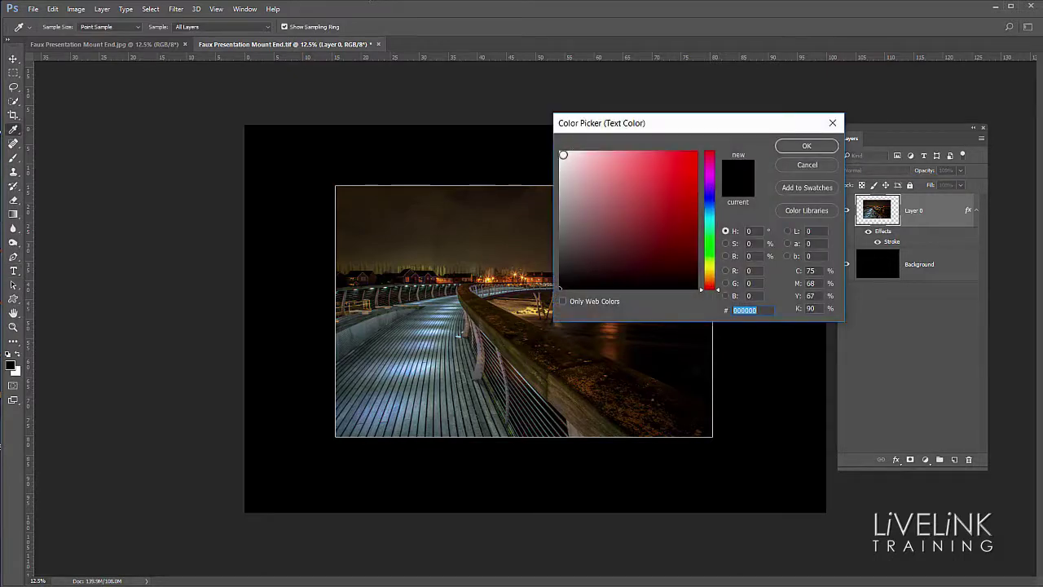
pyautogui.click(440, 186)
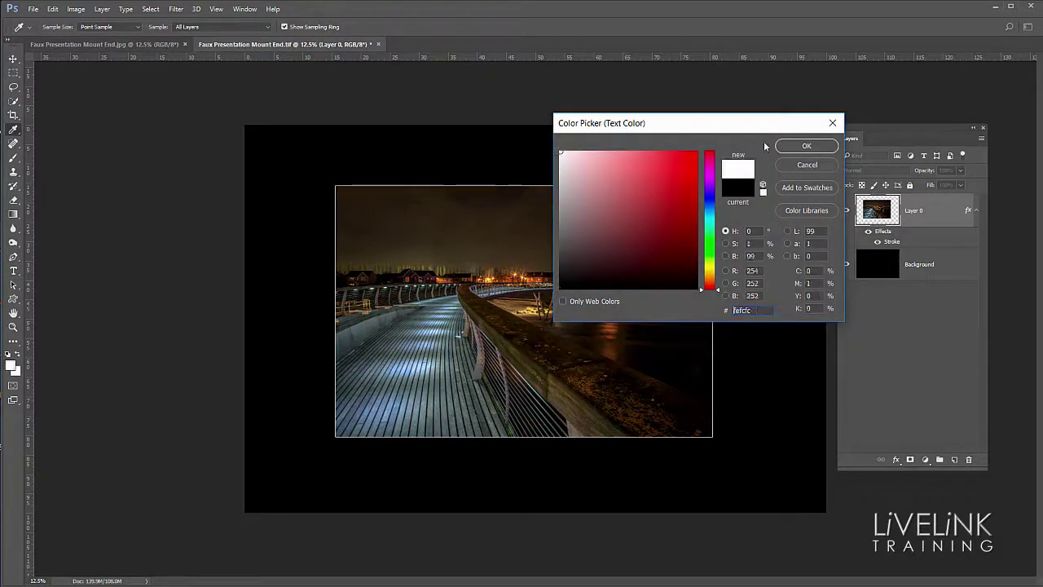
pyautogui.click(807, 146)
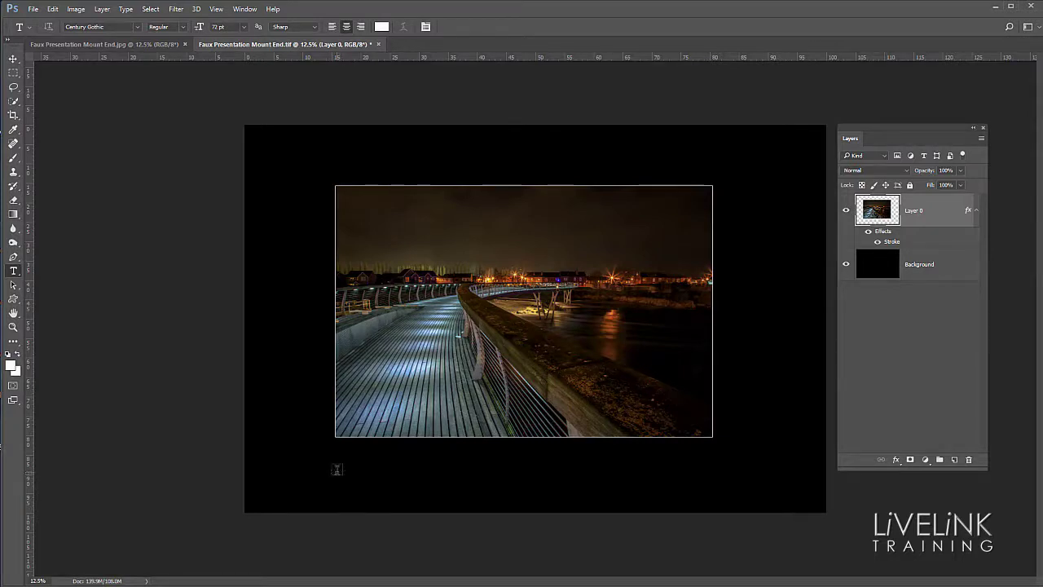
# - Type 'Millenium Bridge' below the photo, shift it right, and commit it
pyautogui.click(337, 469)
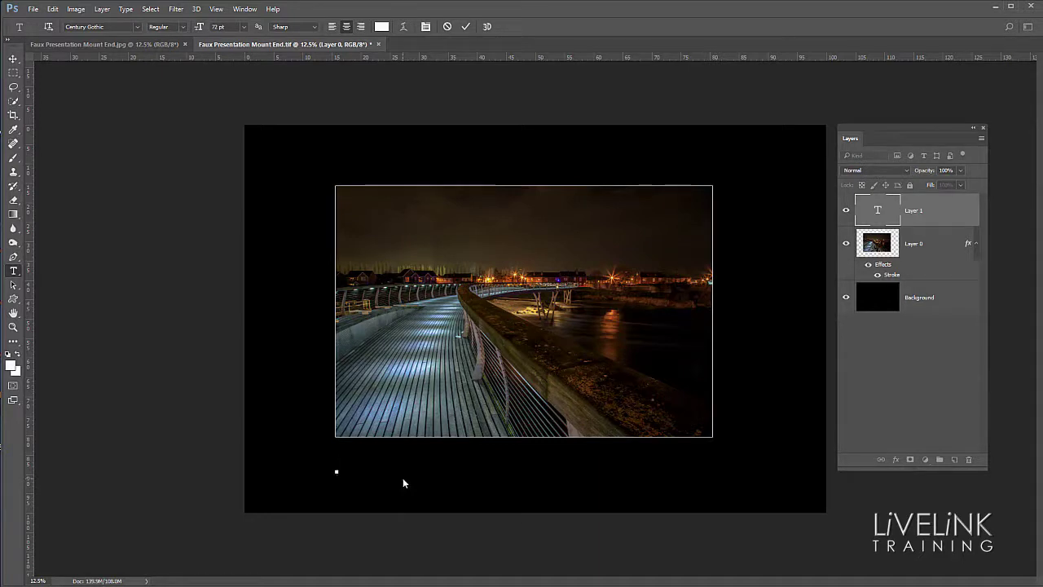
pyautogui.write('Millen')
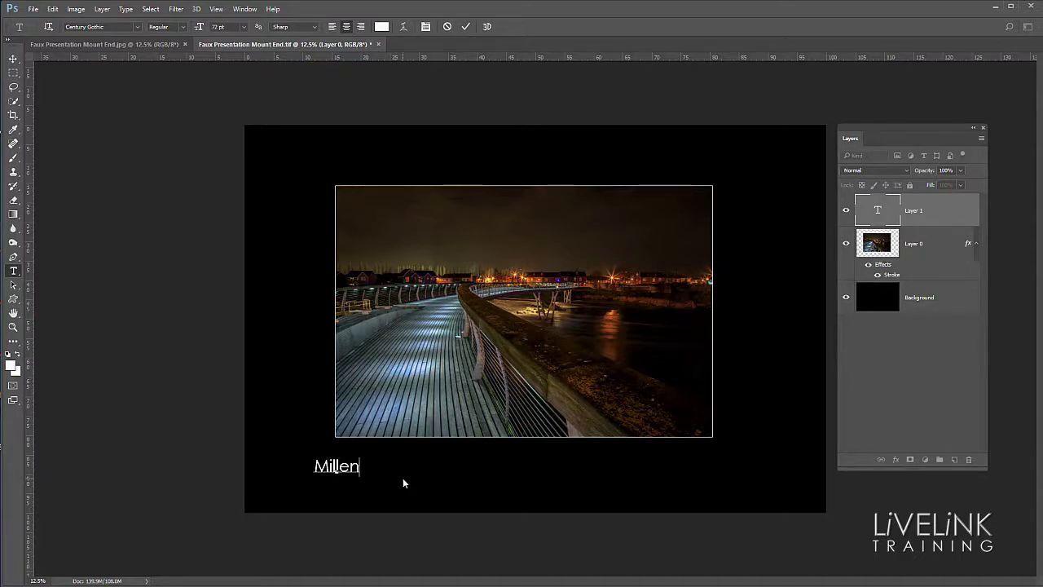
pyautogui.write('ium Bridge')
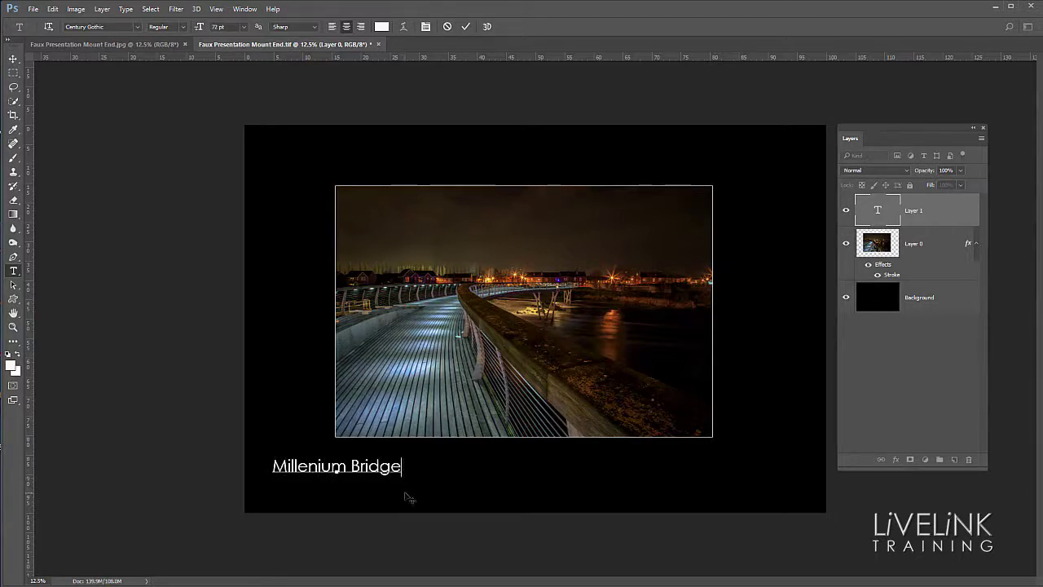
pyautogui.moveTo(405, 491); pyautogui.dragTo(469, 499)
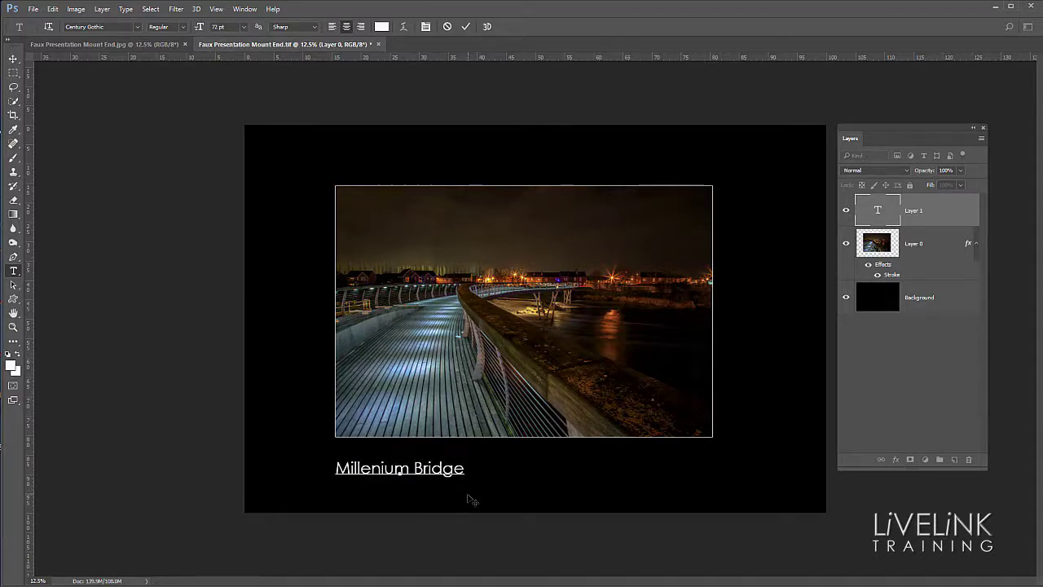
pyautogui.hotkey('ctrl', 'Return')
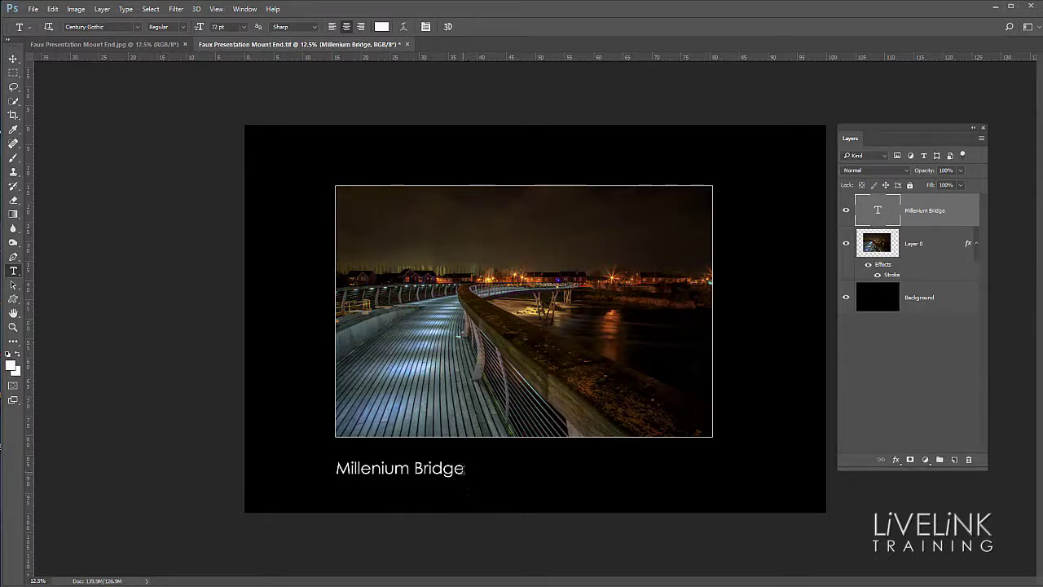
# - Change the selected title text's font size to 100 pt and commit it
pyautogui.moveTo(464, 469); pyautogui.dragTo(329, 465)
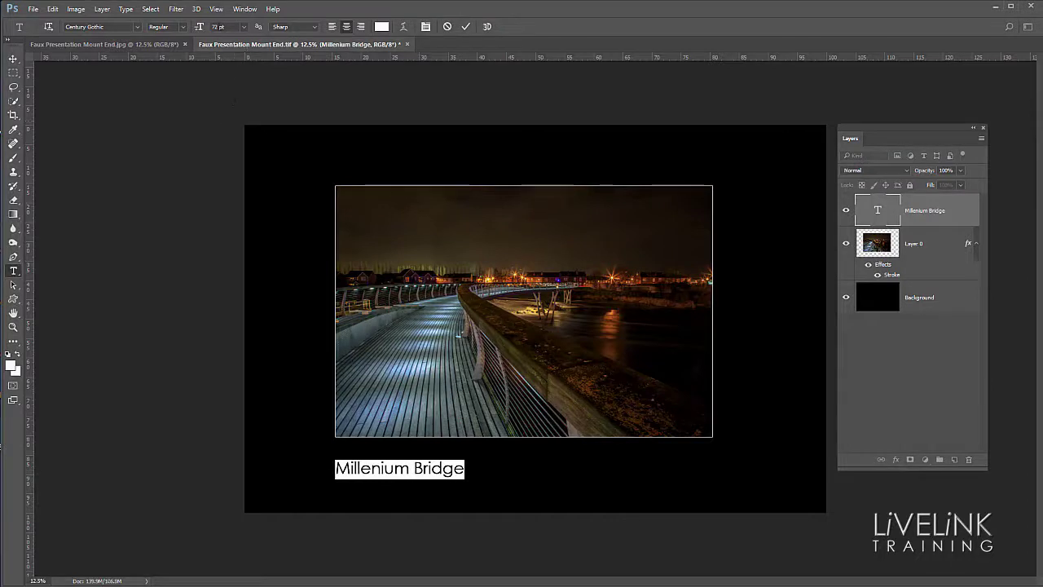
pyautogui.click(217, 27)
pyautogui.write('100')
pyautogui.press('Return')
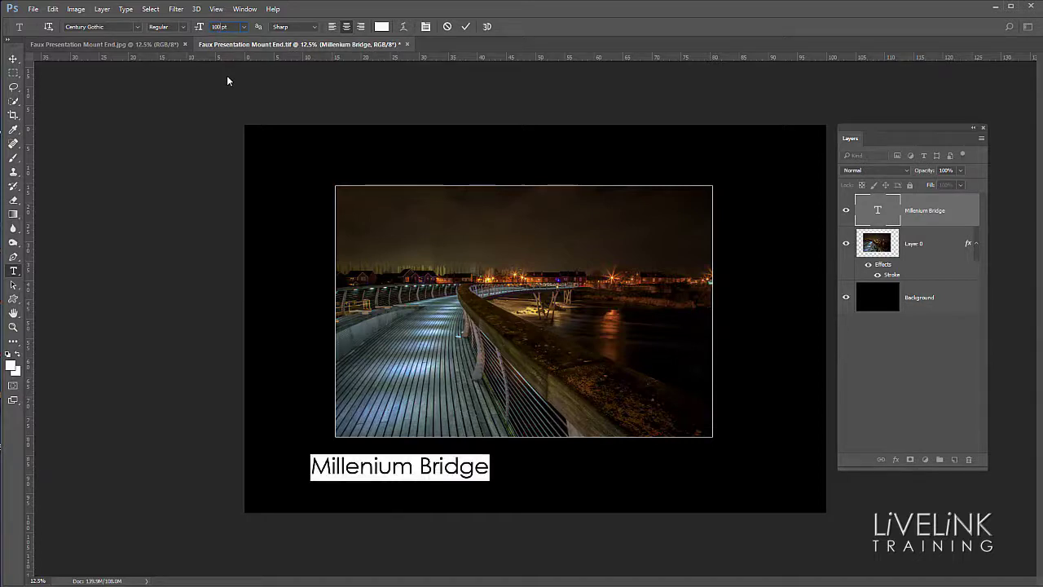
pyautogui.press('ctrl')
pyautogui.hotkey('ctrl', 'Return')
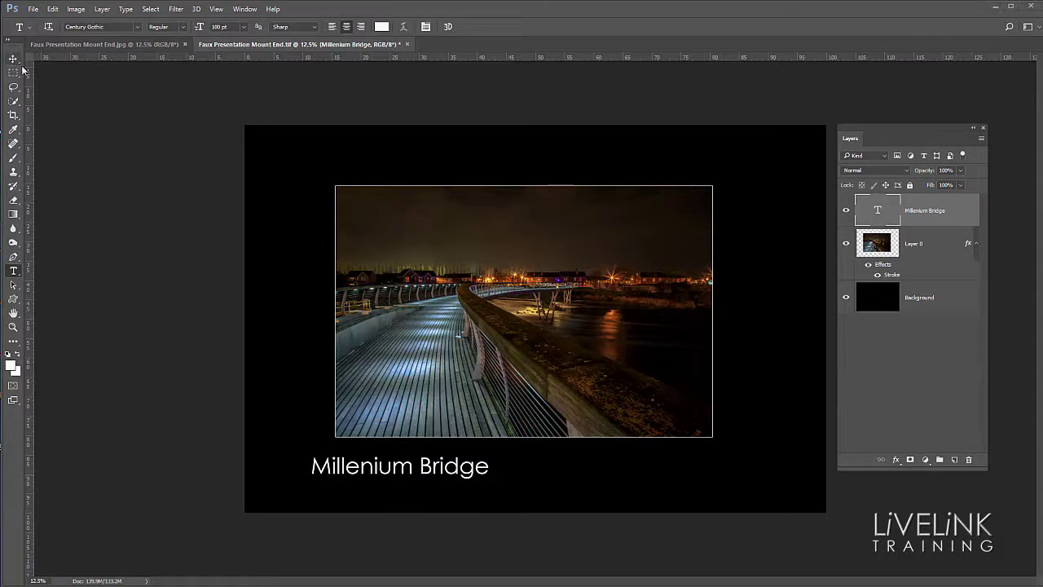
# - Select all three layers and align their horizontal centres so the photo and title are centred
pyautogui.press('v')
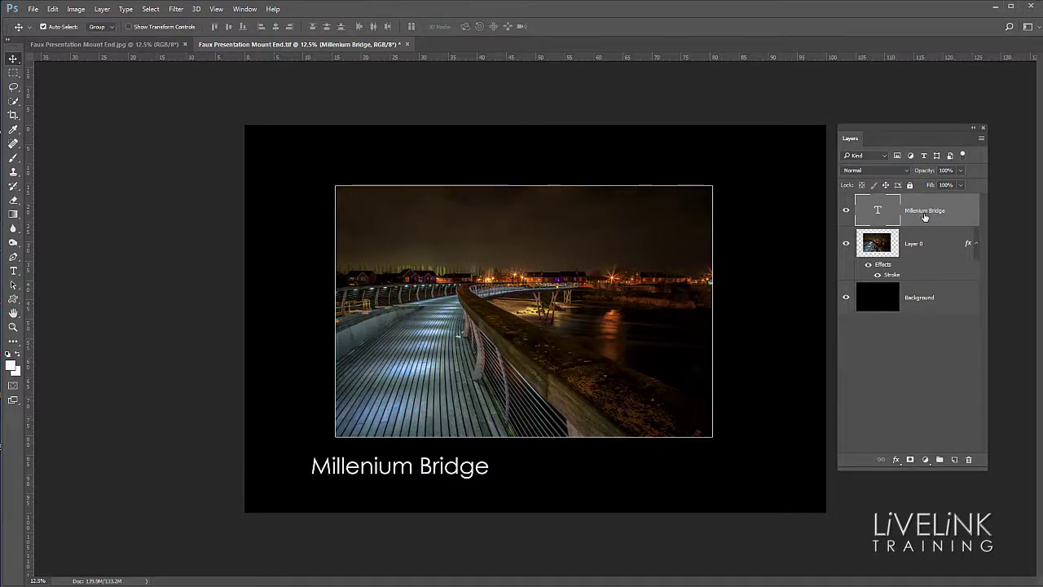
pyautogui.press('shift')
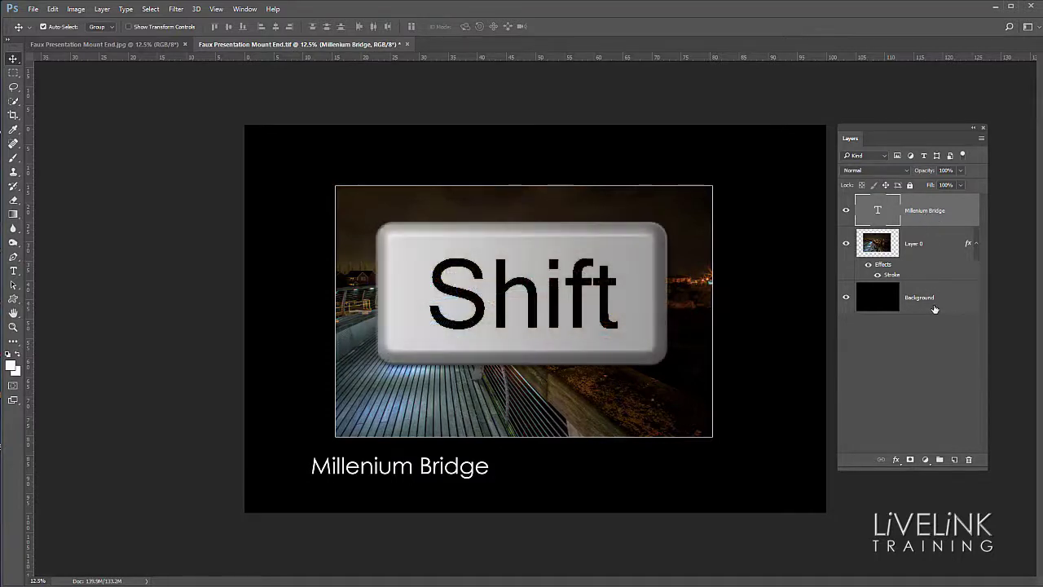
pyautogui.keyDown('shift'); pyautogui.click(935, 308); pyautogui.keyUp('shift')
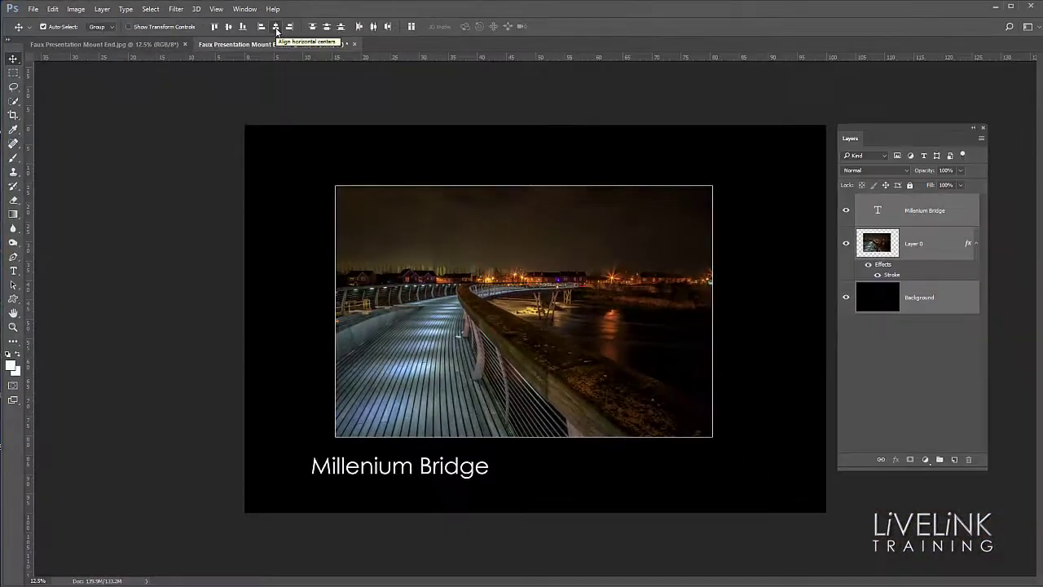
pyautogui.click(276, 28)
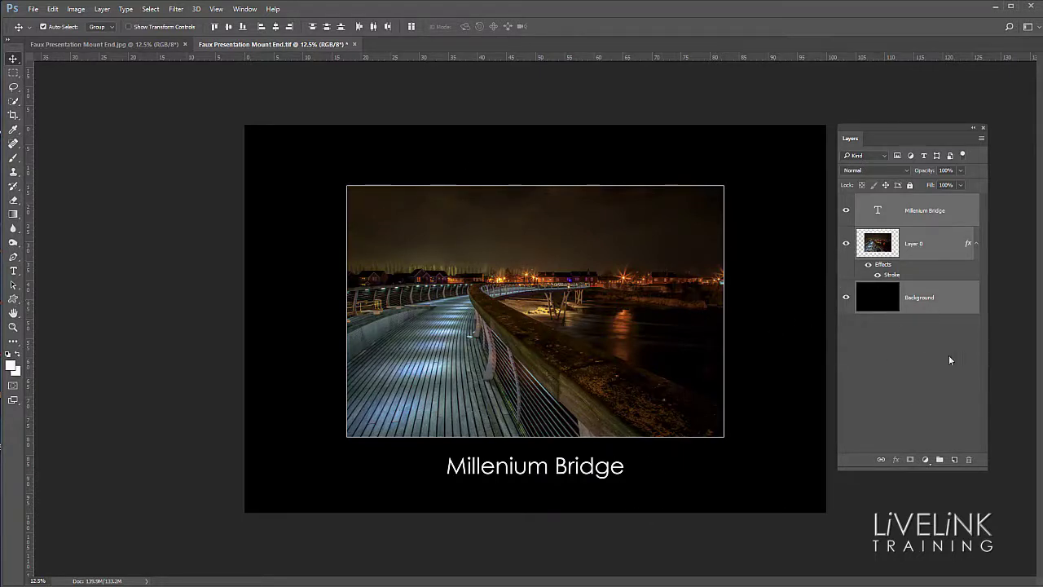
# - Select only Layer 0 and nudge the bridge photo upward with Shift+Up
pyautogui.click(900, 352)
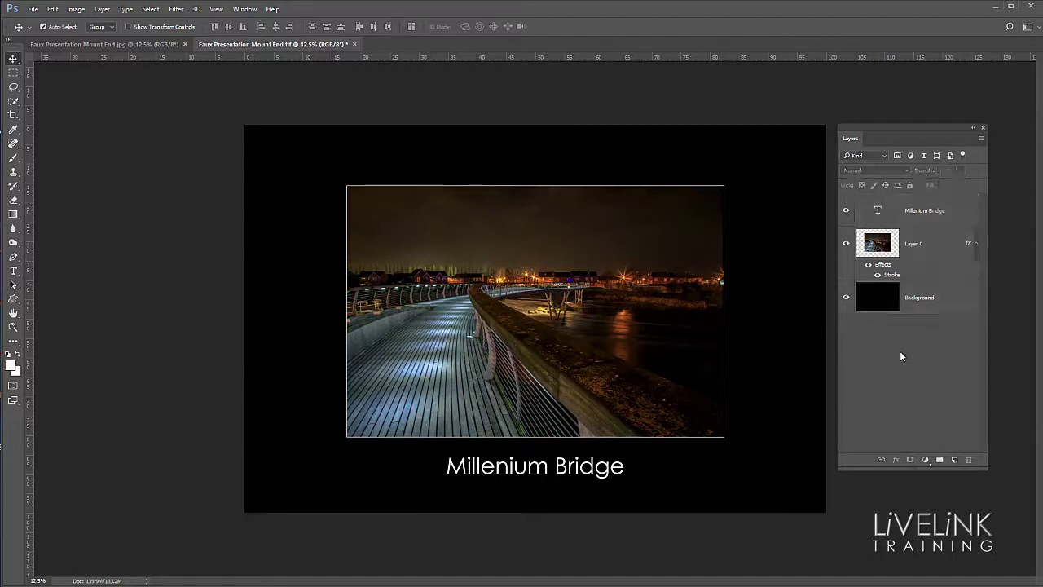
pyautogui.click(933, 242)
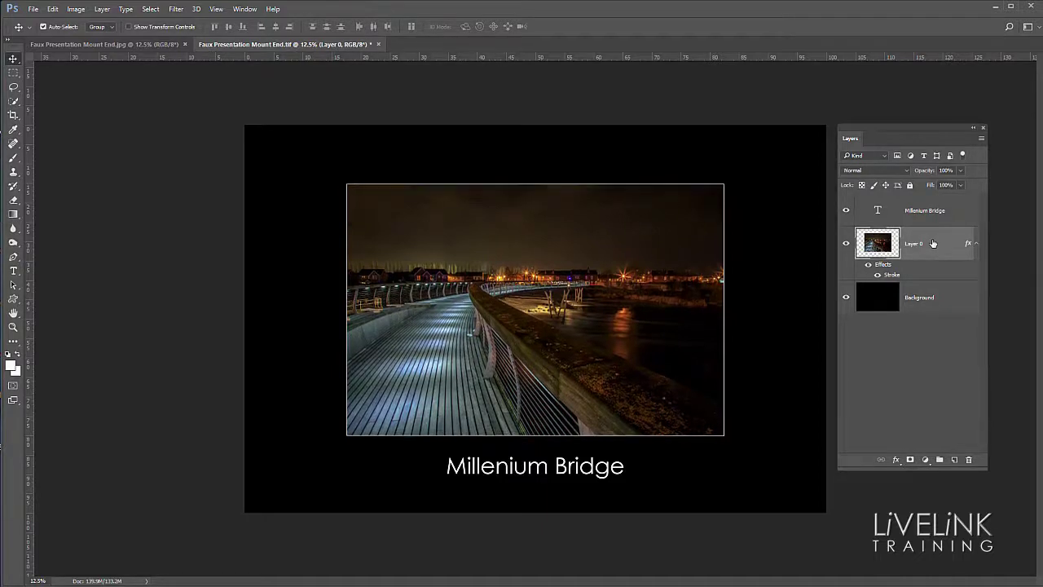
pyautogui.hotkey('shift', 'Up')
pyautogui.hotkey('shift', 'Up')
pyautogui.hotkey('shift', 'Up')
pyautogui.hotkey('shift', 'Up')
pyautogui.hotkey('shift', 'Up')
pyautogui.hotkey('shift', 'Up')
pyautogui.hotkey('shift', 'Up')
pyautogui.hotkey('shift', 'Up')
pyautogui.hotkey('shift', 'Up')
pyautogui.hotkey('shift', 'Up')
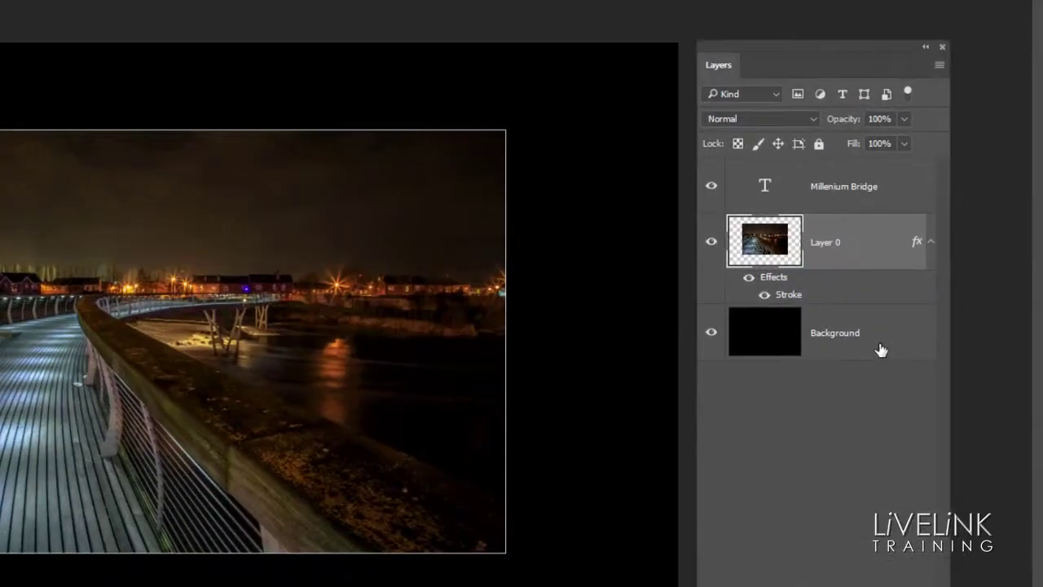
# - Alt-drag Layer 0's stroke effect onto the Background layer to outline the black mount in white
pyautogui.click(881, 350)
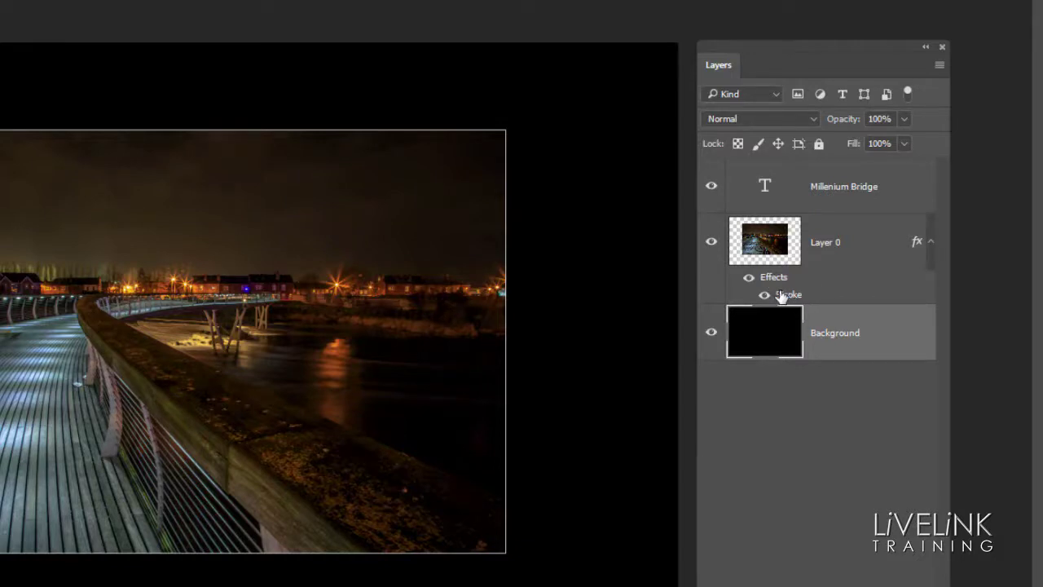
pyautogui.press('alt')
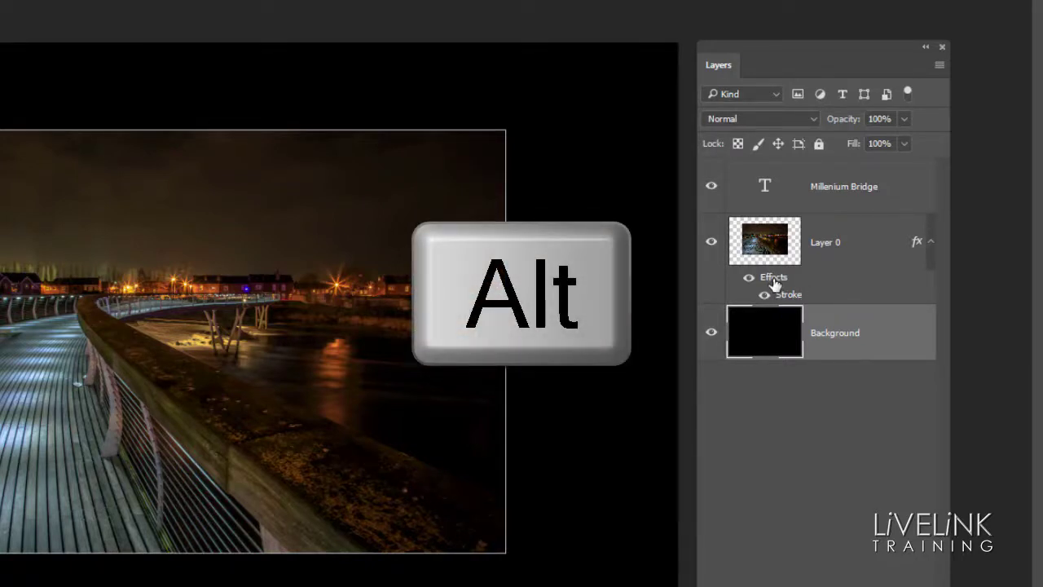
pyautogui.moveTo(774, 283); pyautogui.dragTo(854, 353)
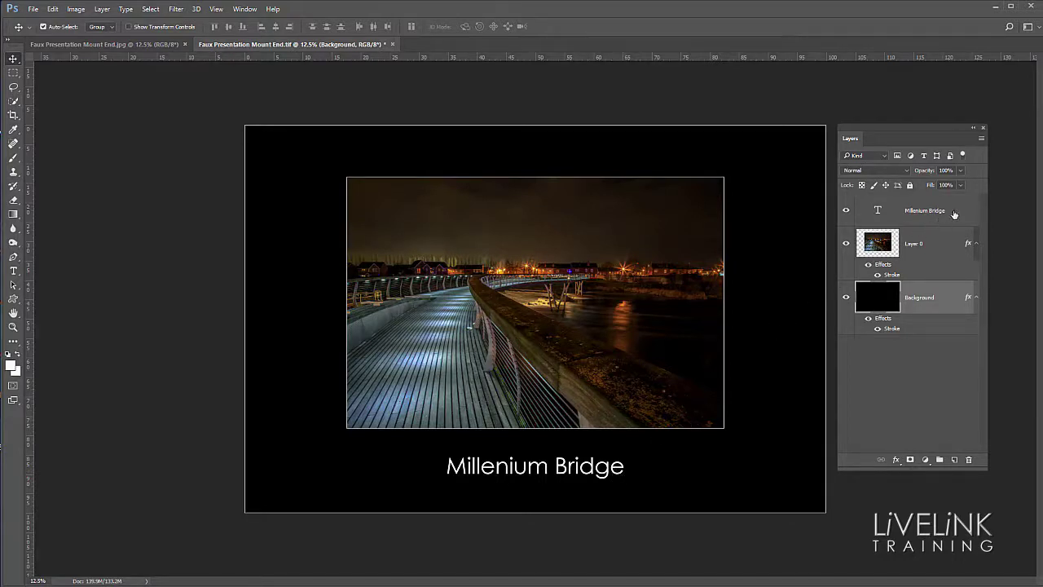
# - Add a Drop Shadow to the Millenium Bridge title with Normal blend mode and a near-white colour
pyautogui.click(955, 213)
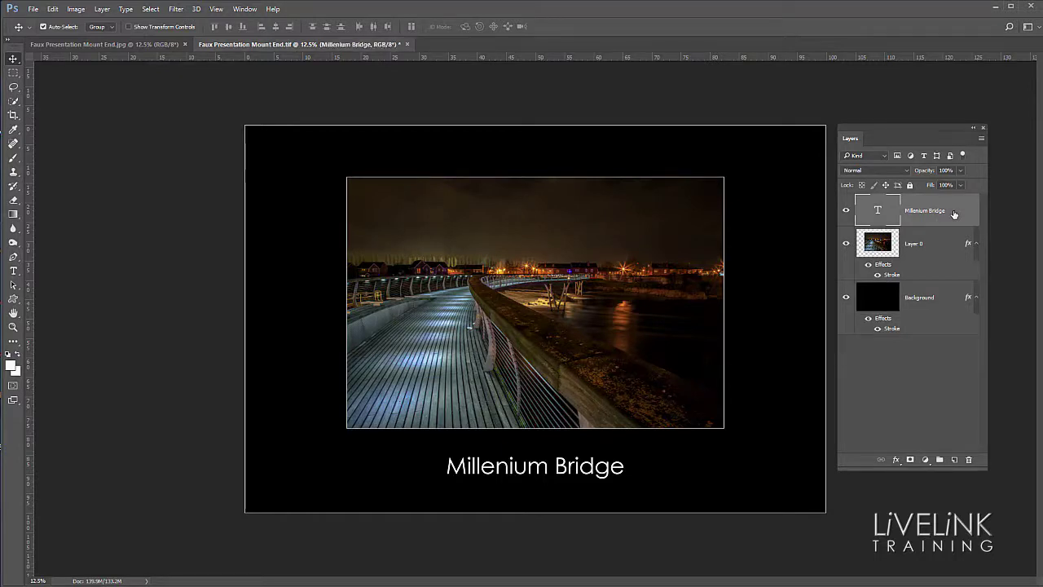
pyautogui.click(897, 461)
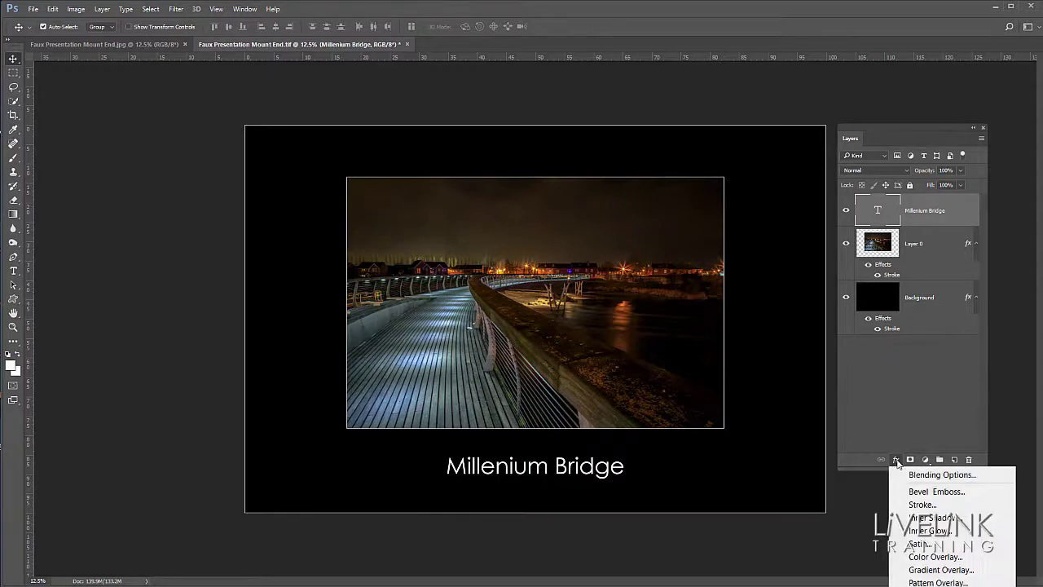
pyautogui.click(941, 534)
pyautogui.click(937, 584)
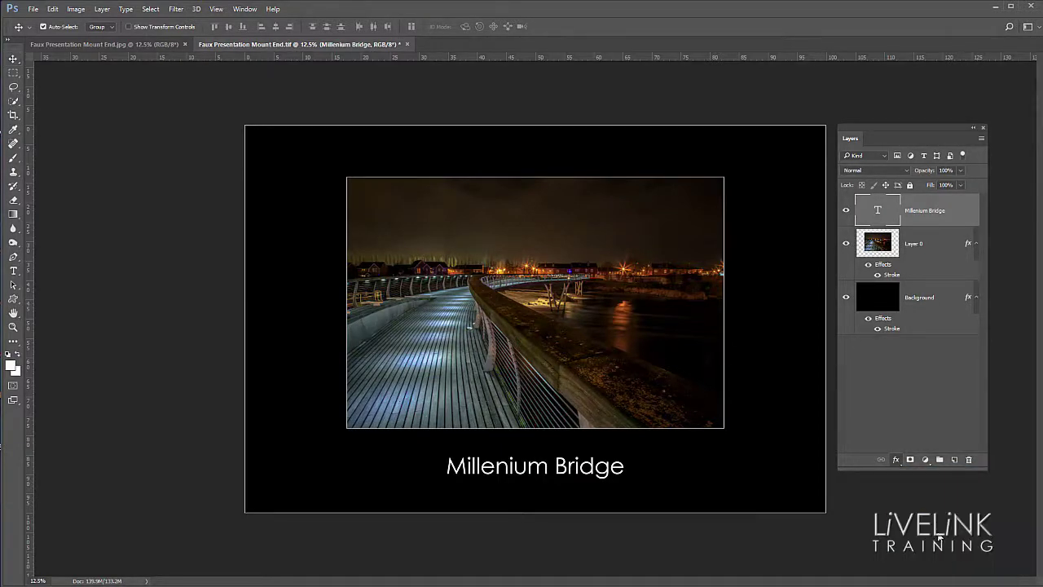
pyautogui.moveTo(339, 147); pyautogui.dragTo(584, 97)
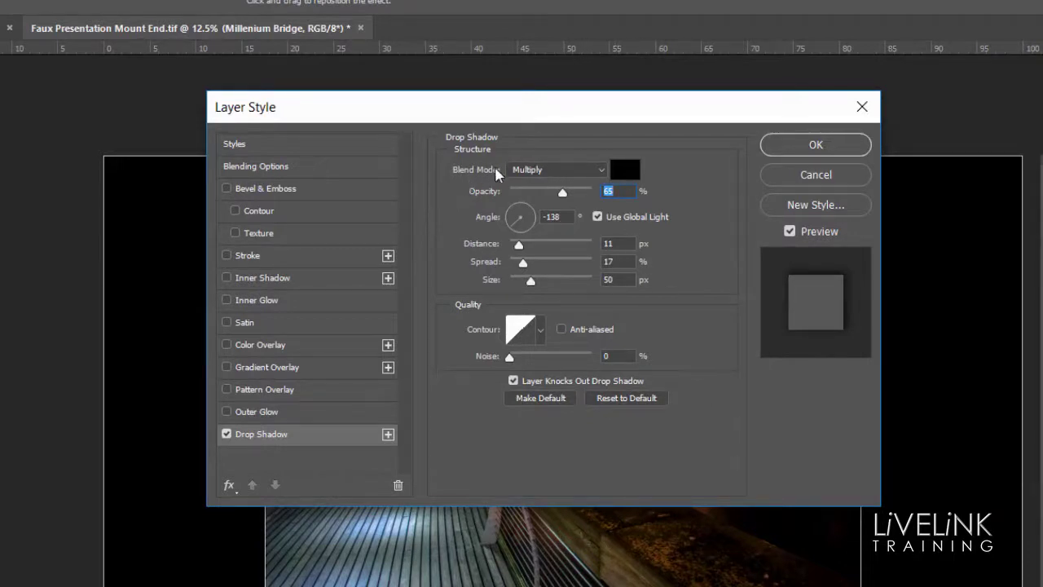
pyautogui.click(603, 171)
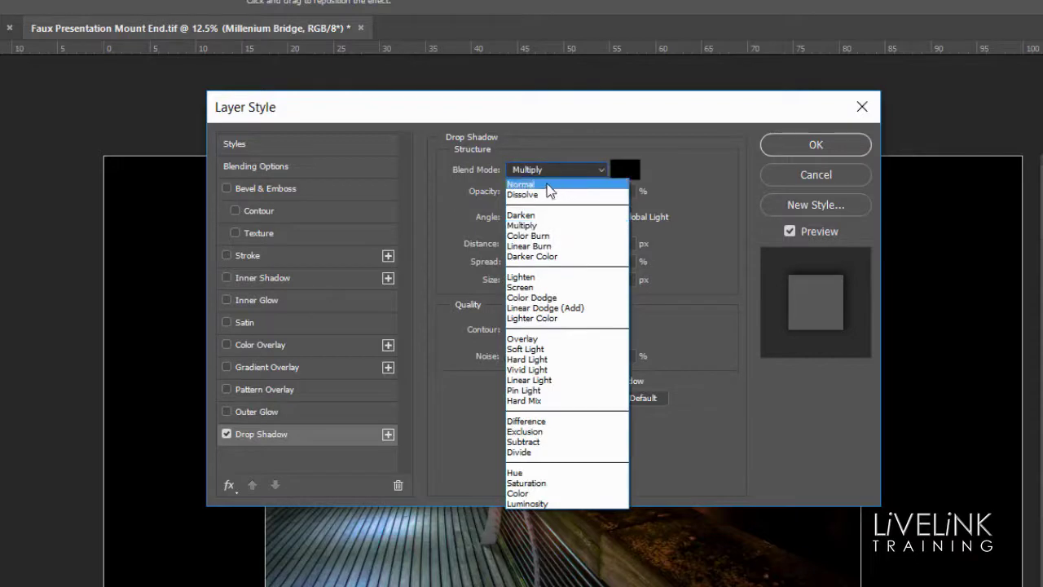
pyautogui.click(541, 186)
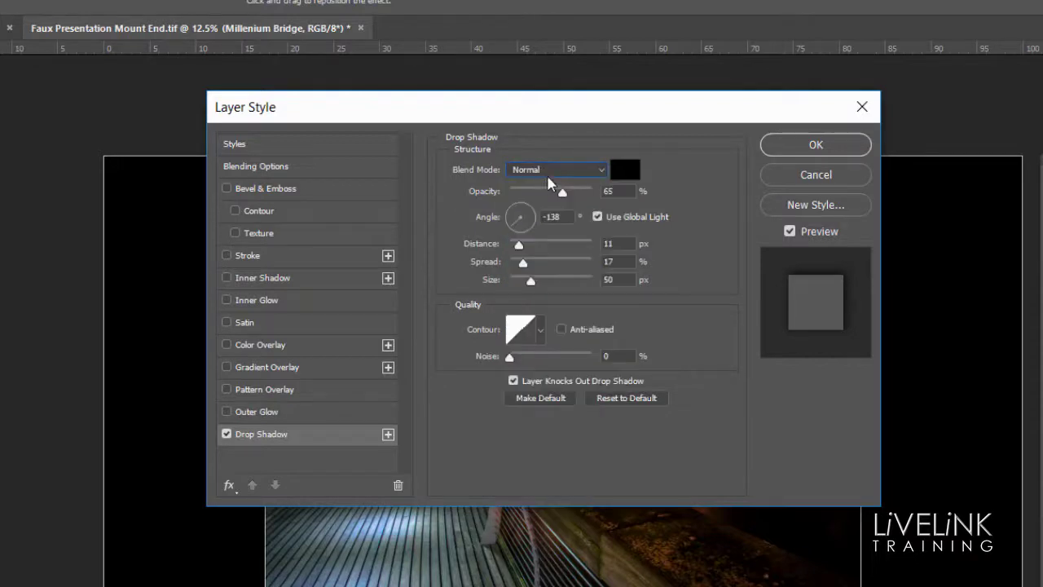
pyautogui.click(622, 173)
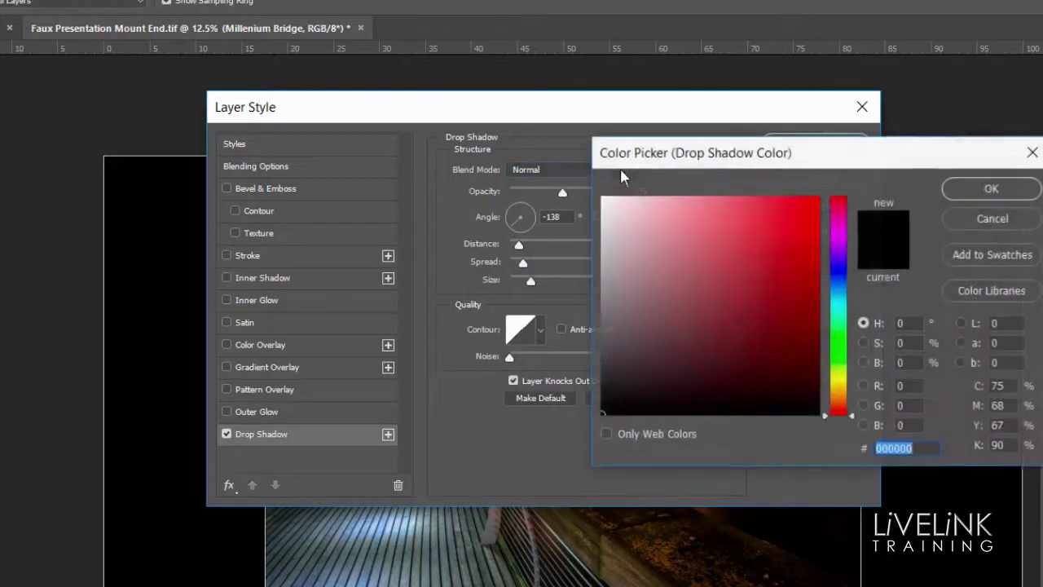
pyautogui.click(604, 198)
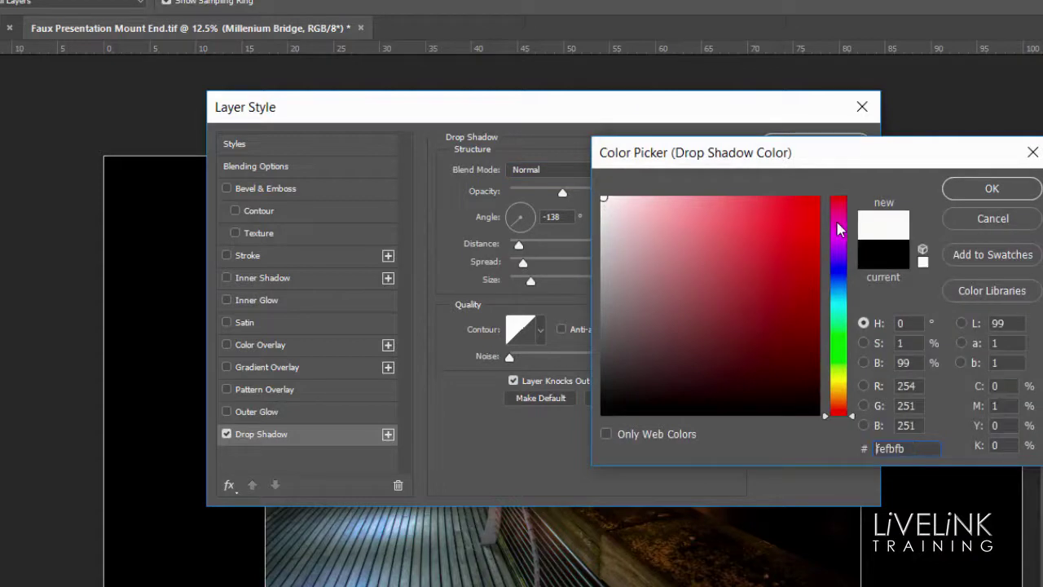
pyautogui.click(991, 191)
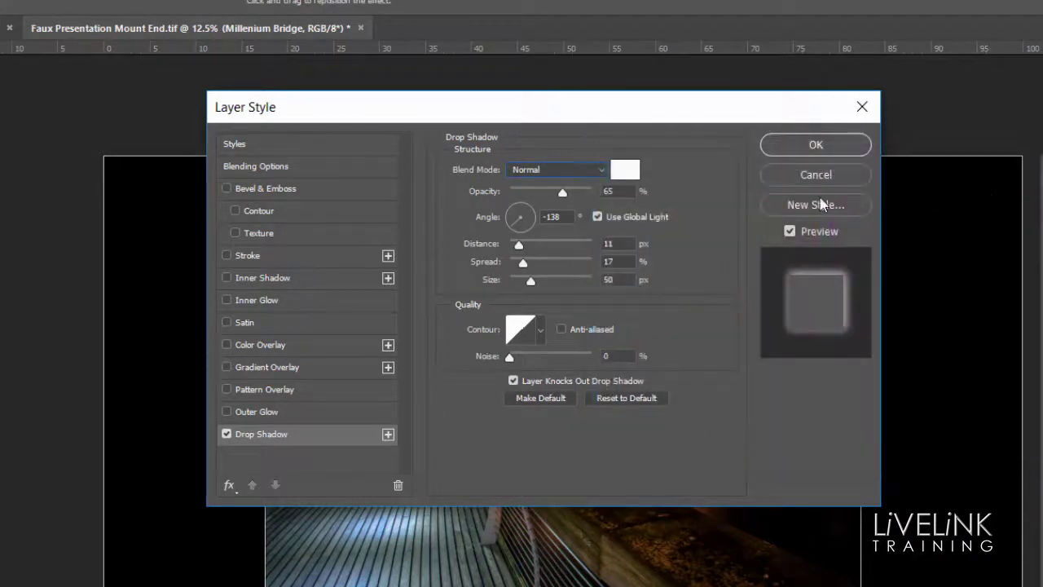
# - Soften the title's white shadow to 20% opacity, 14% spread, 32 px size and a shorter distance
pyautogui.moveTo(563, 194); pyautogui.dragTo(601, 198)
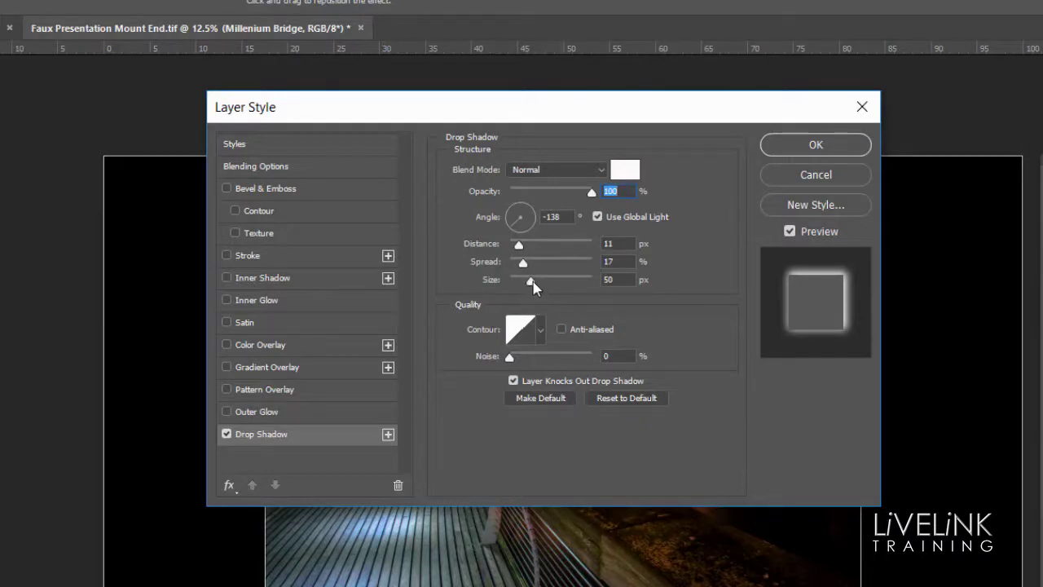
pyautogui.moveTo(531, 280); pyautogui.dragTo(515, 264)
pyautogui.click(523, 263)
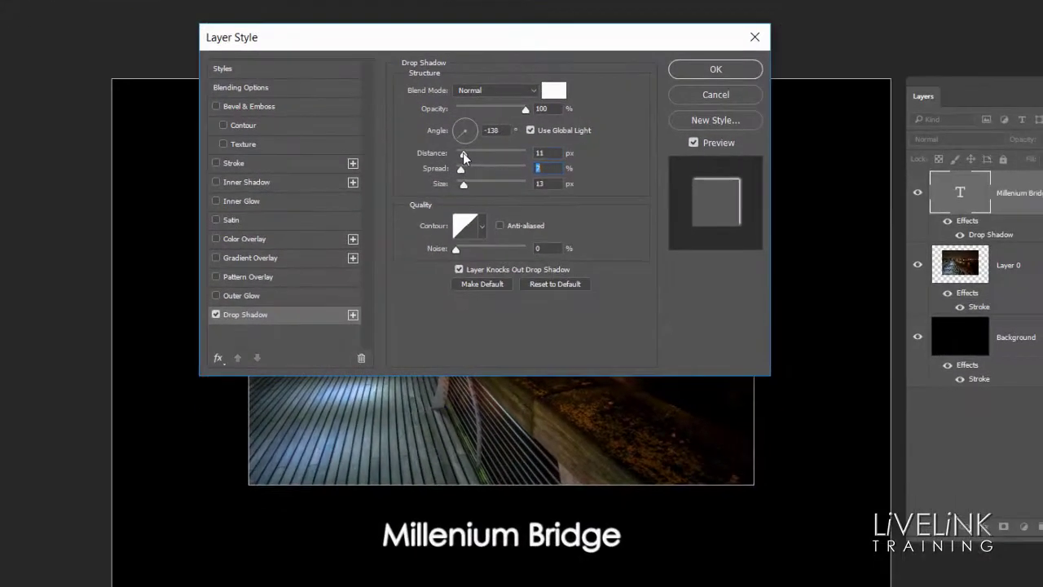
pyautogui.moveTo(464, 156); pyautogui.dragTo(520, 149)
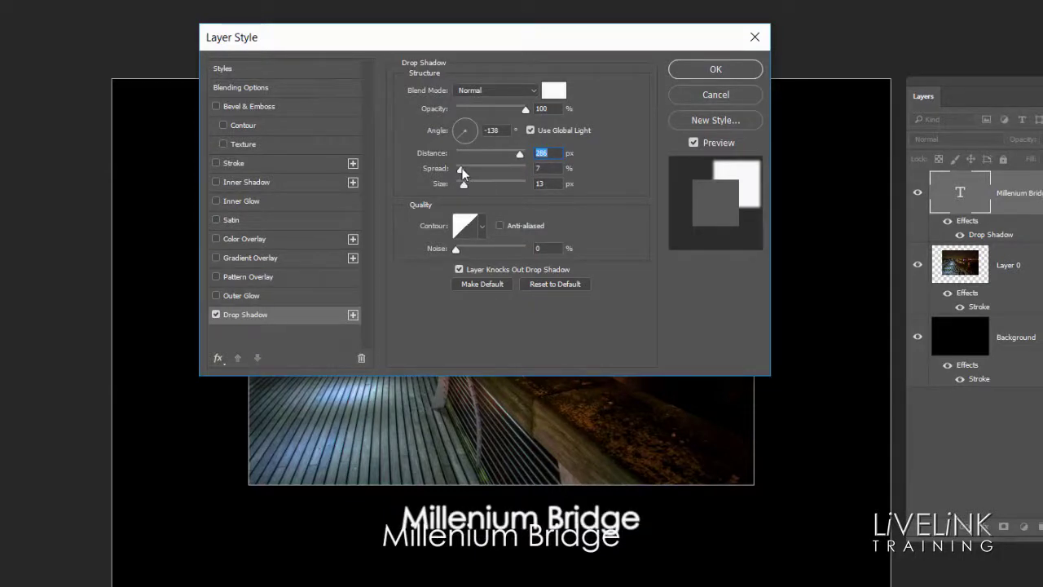
pyautogui.moveTo(461, 169)
pyautogui.mouseDown()
pyautogui.moveTo(476, 167)
pyautogui.moveTo(465, 170)
pyautogui.moveTo(469, 184)
pyautogui.mouseUp()
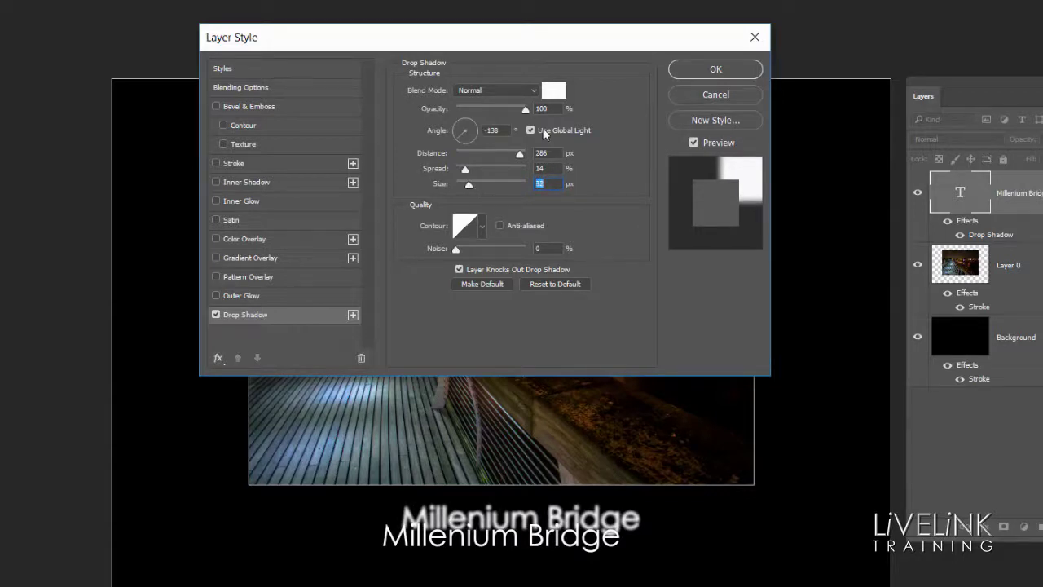
pyautogui.moveTo(524, 108); pyautogui.dragTo(473, 127)
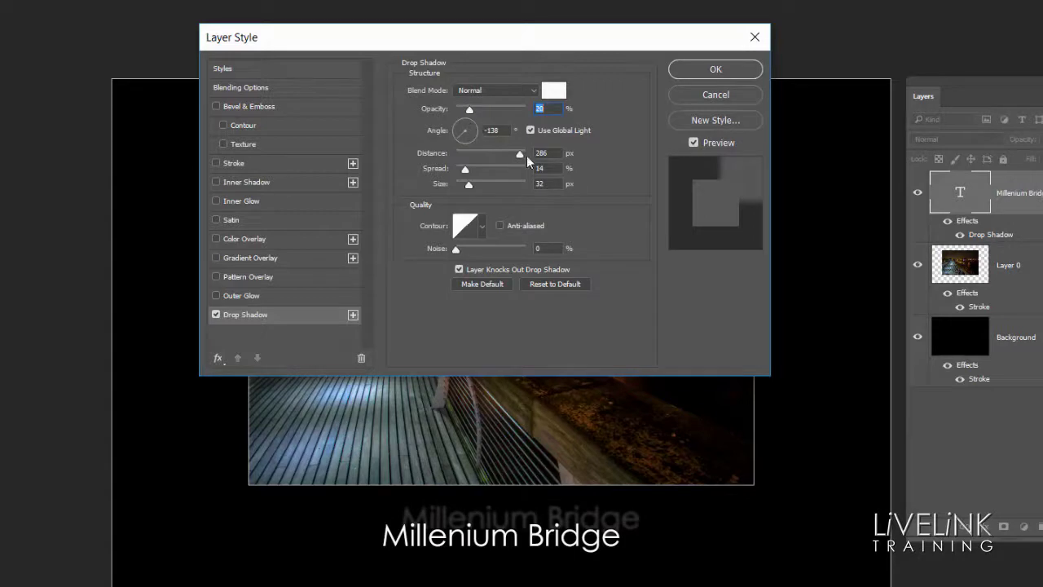
pyautogui.moveTo(514, 155); pyautogui.dragTo(519, 153)
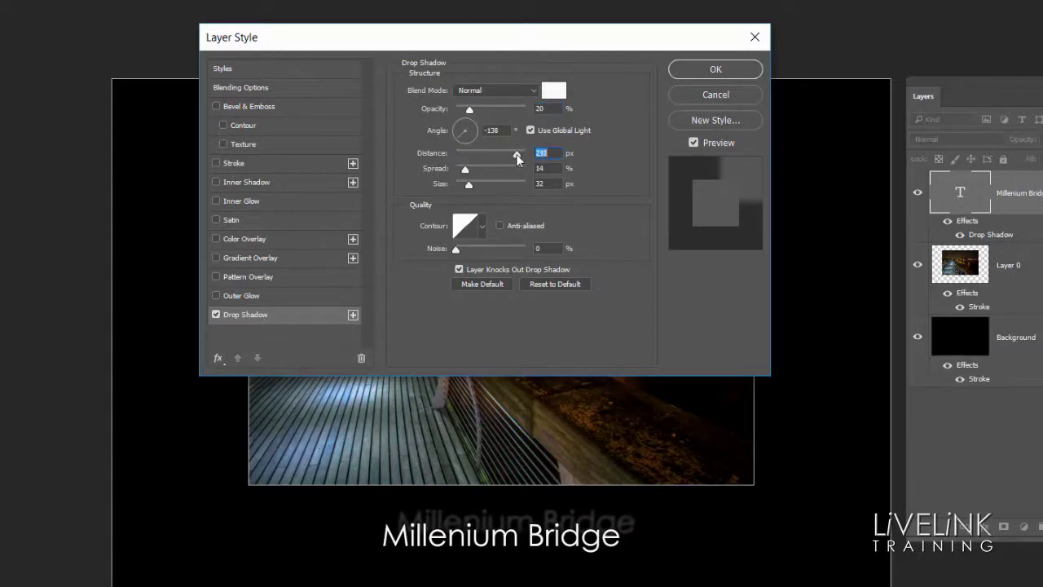
pyautogui.moveTo(517, 158)
pyautogui.mouseDown()
pyautogui.moveTo(525, 155)
pyautogui.moveTo(514, 156)
pyautogui.mouseUp()
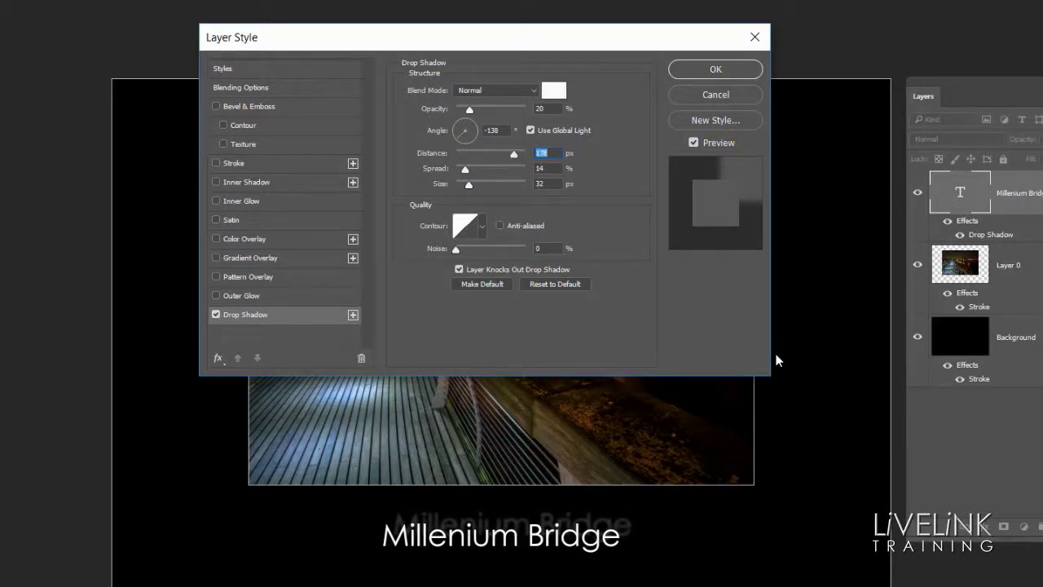